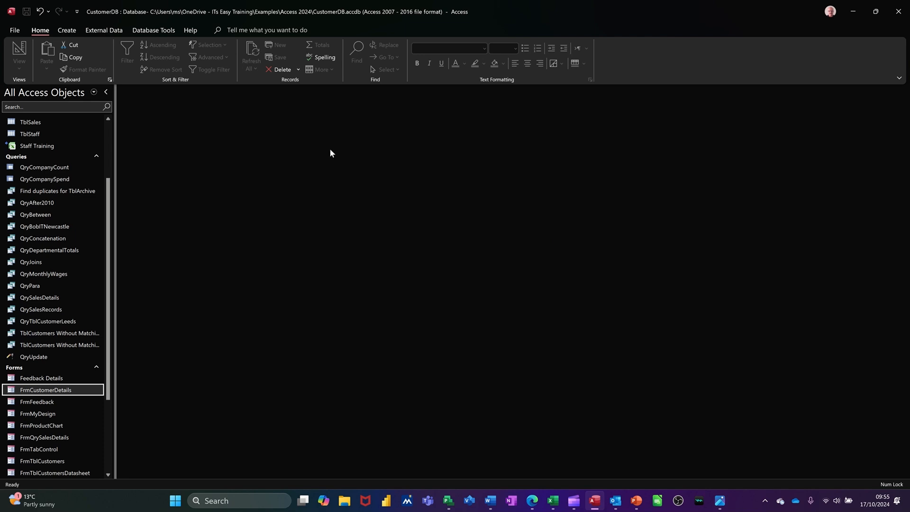
Create a new query in Design view based on TblCustomers and add all of the table's fields to the design grid.
click(66, 32)
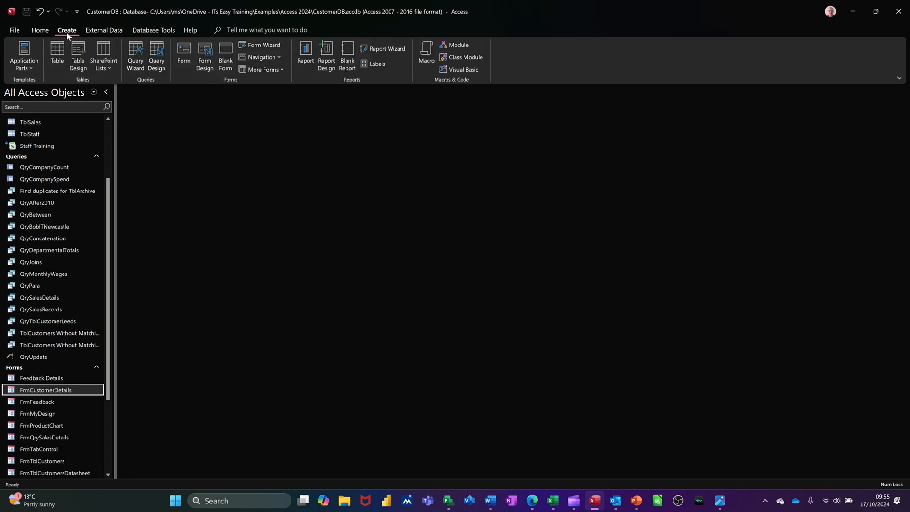
click(157, 56)
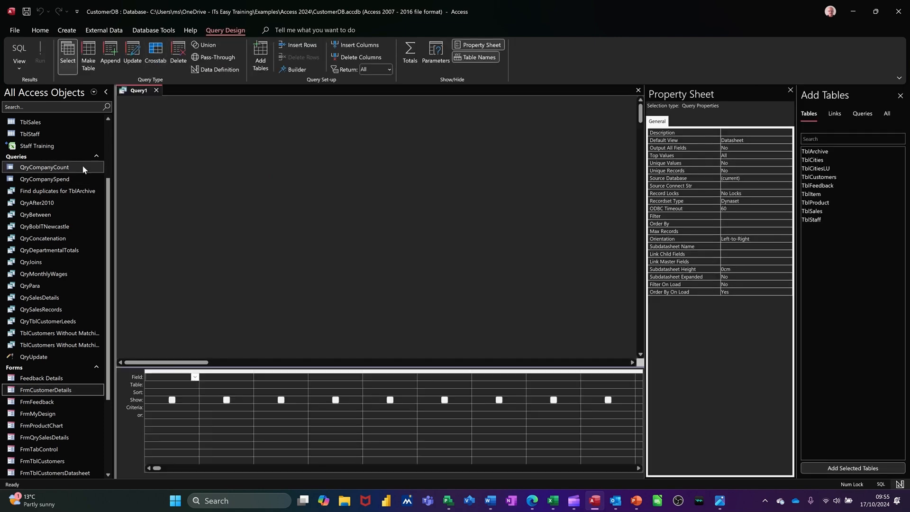
scroll(81, 169, up, 3)
drag(67, 164, 313, 153)
click(332, 149)
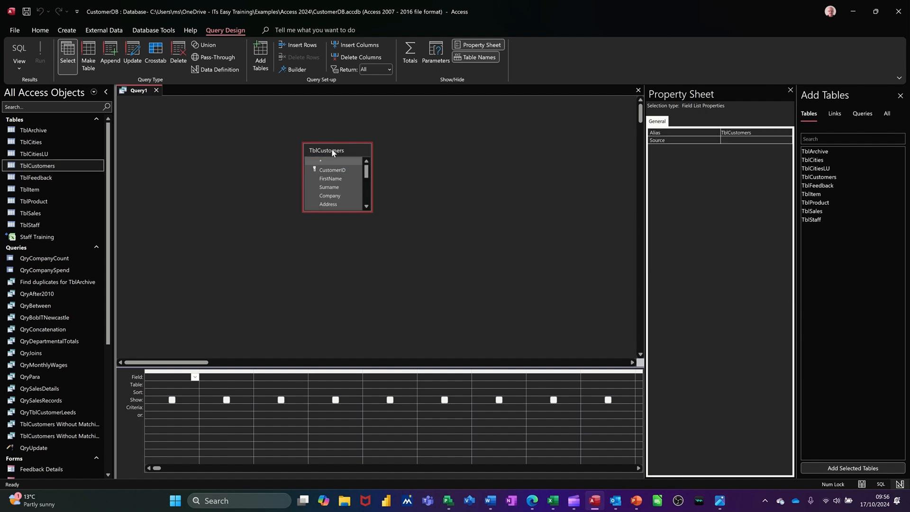
double_click(332, 150)
drag(323, 191, 162, 381)
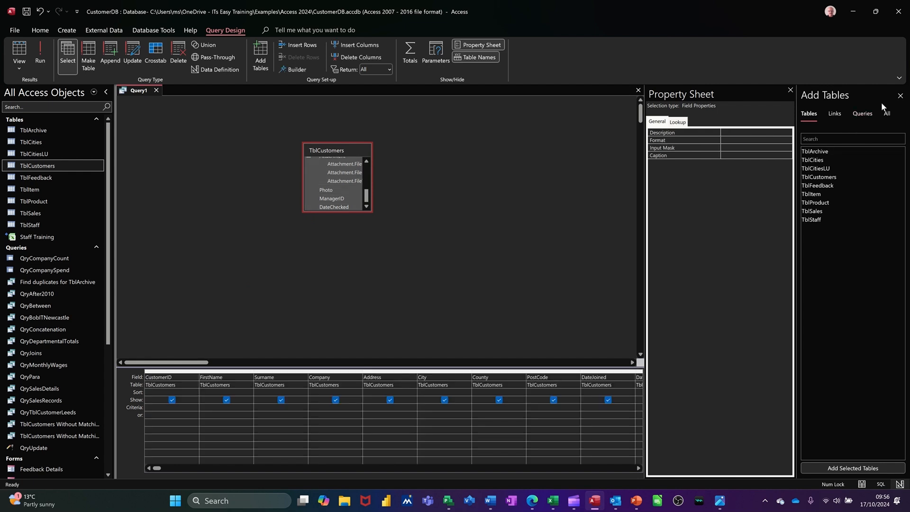
click(901, 96)
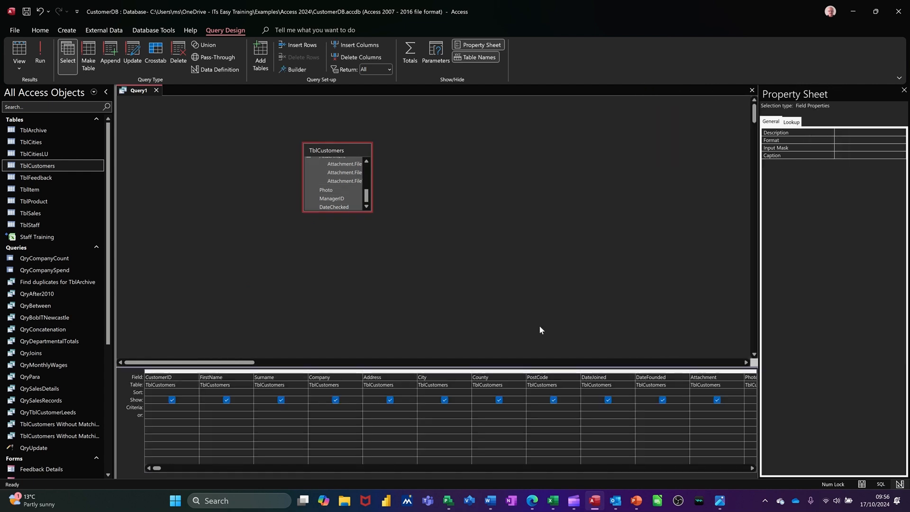
Set the City criterion to the parameter prompt [Enter the city] and run the query for Leeds.
click(456, 406)
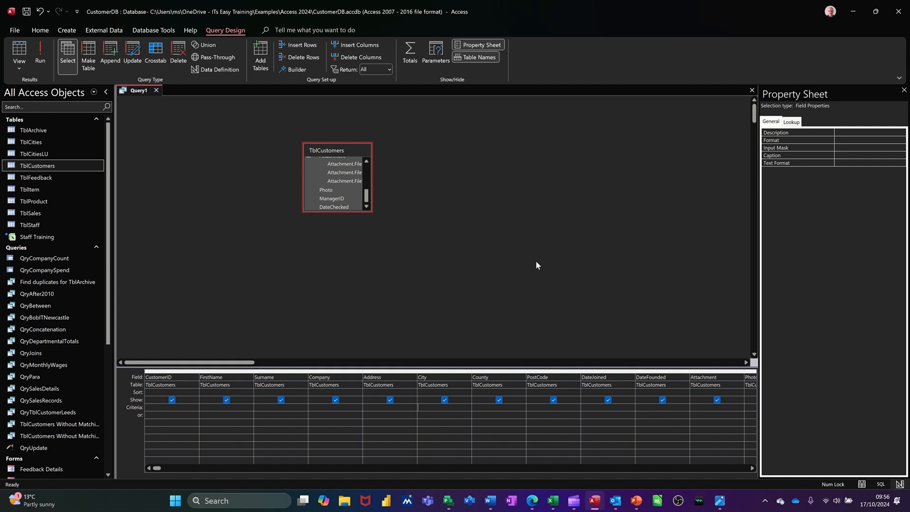
scroll(541, 280, down, 1)
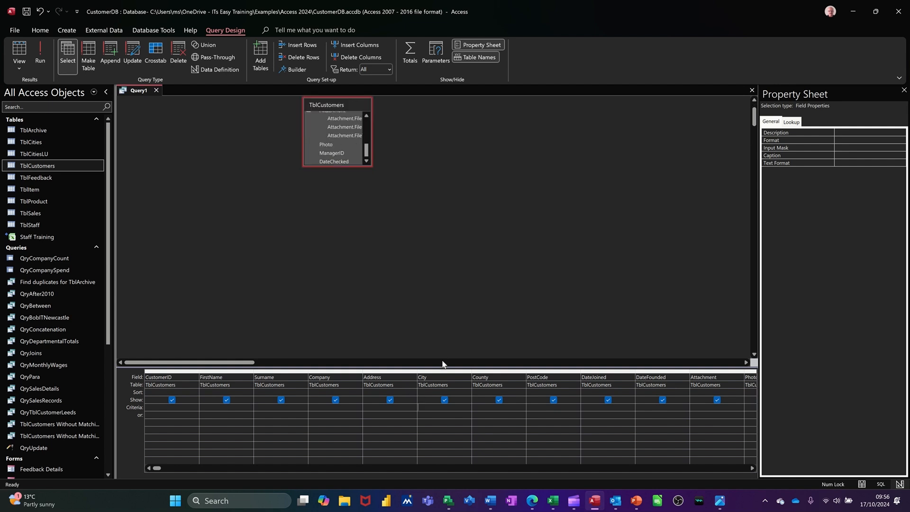
scroll(543, 251, up, 1)
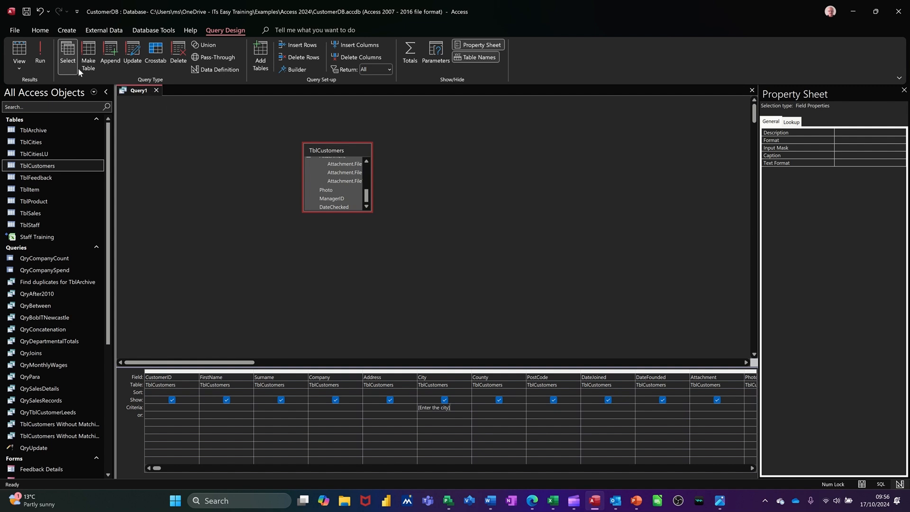
click(40, 49)
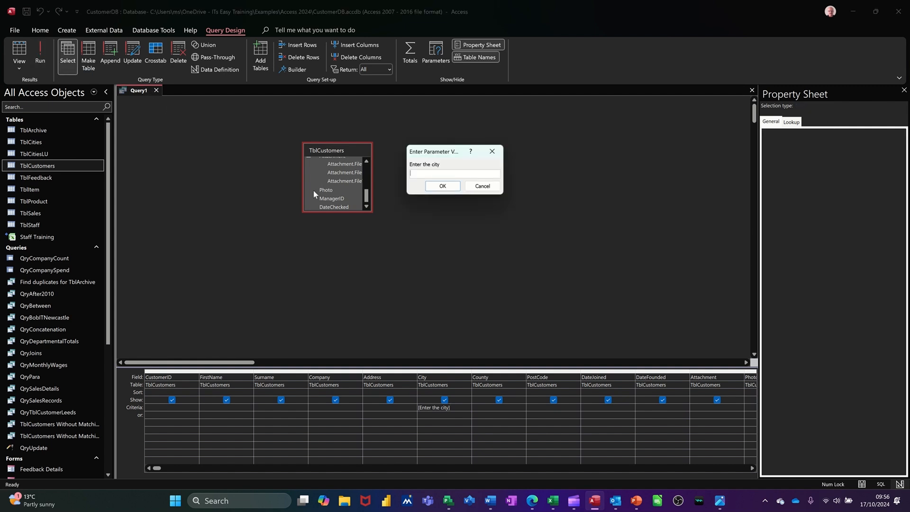
text(Leeds)
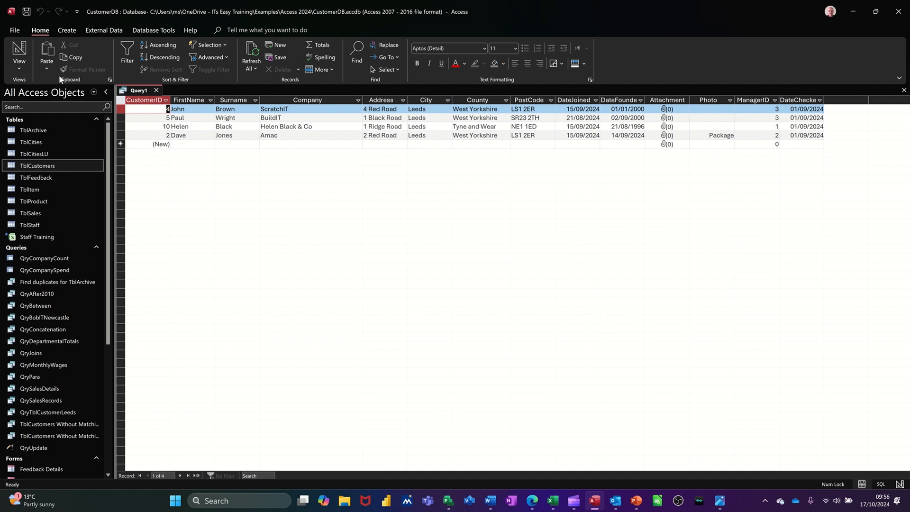
Run the parameter query again for Newcastle and close it without saving.
click(26, 54)
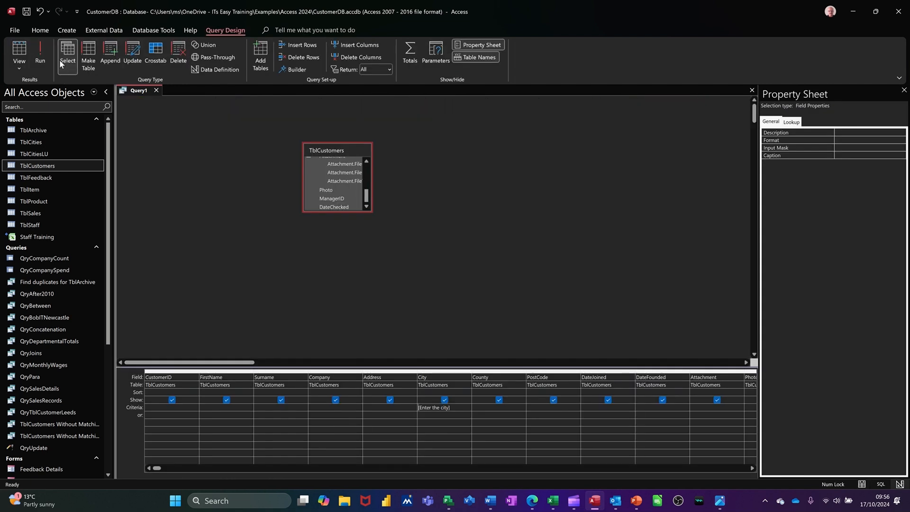
click(40, 51)
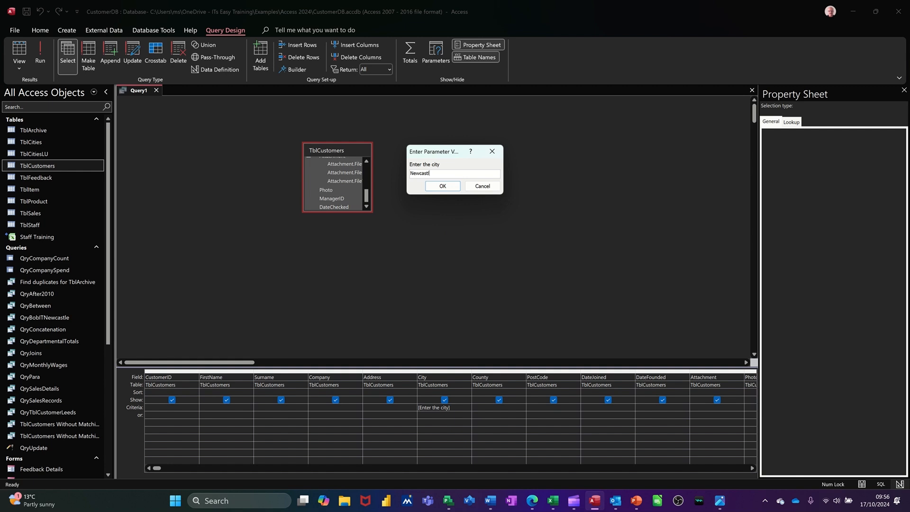
key(Return)
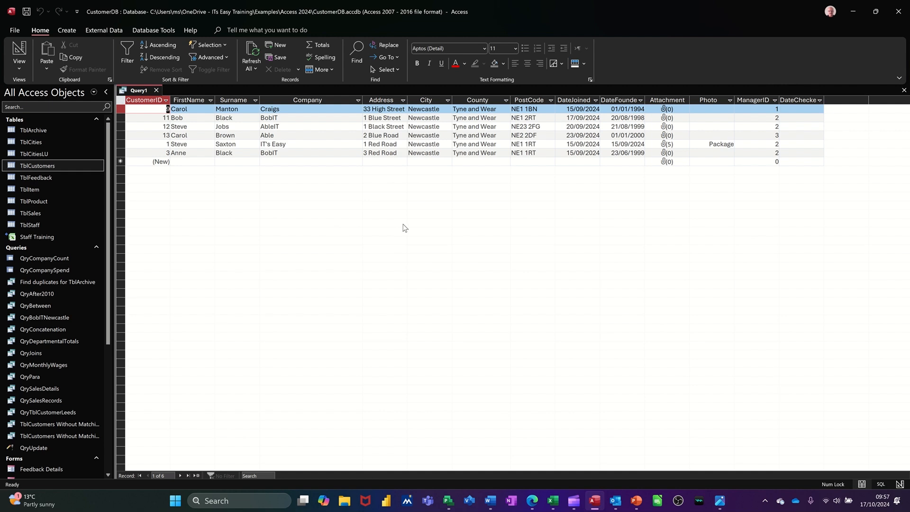
click(156, 90)
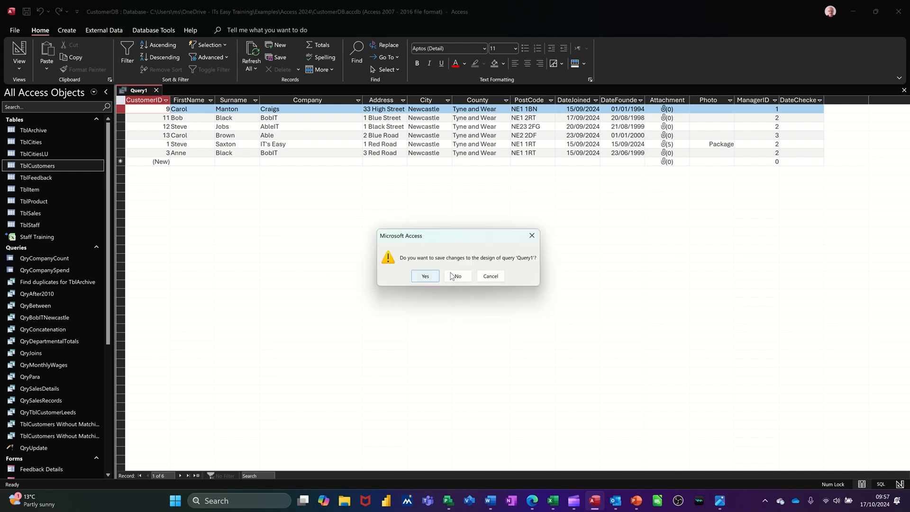
click(431, 276)
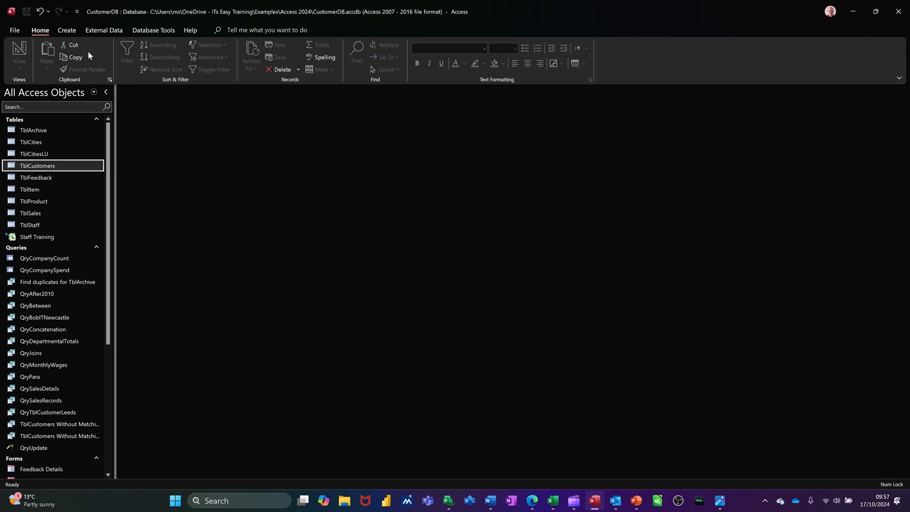
Create a blank form in Design view and enlarge its Detail section to about 31.4 cm wide and 17.7 cm high.
click(68, 31)
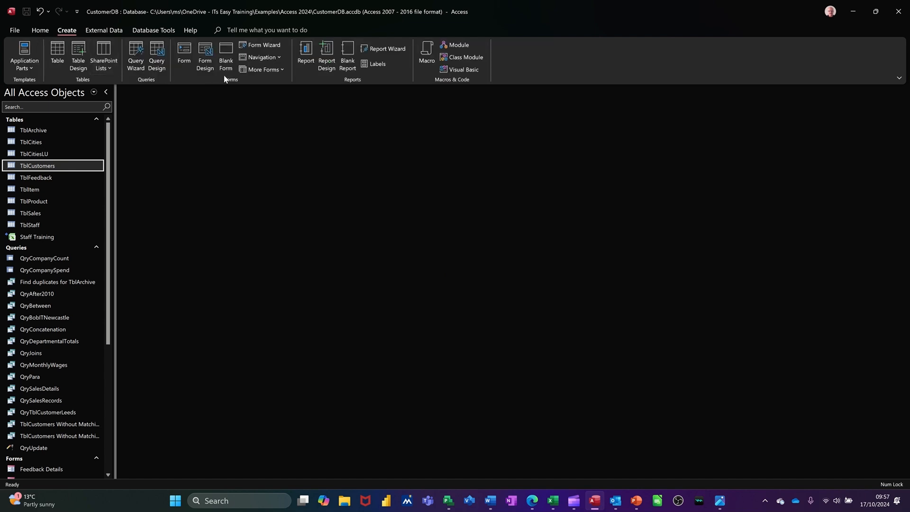
click(205, 57)
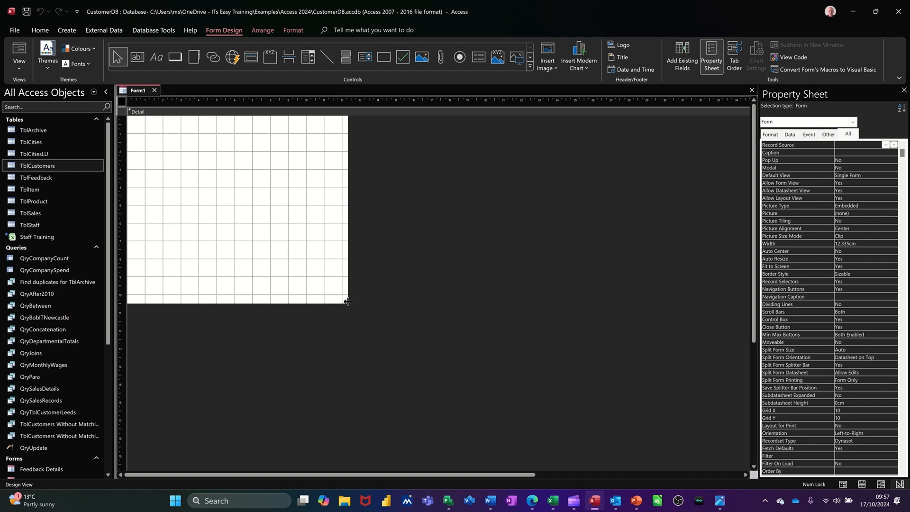
drag(348, 301, 689, 432)
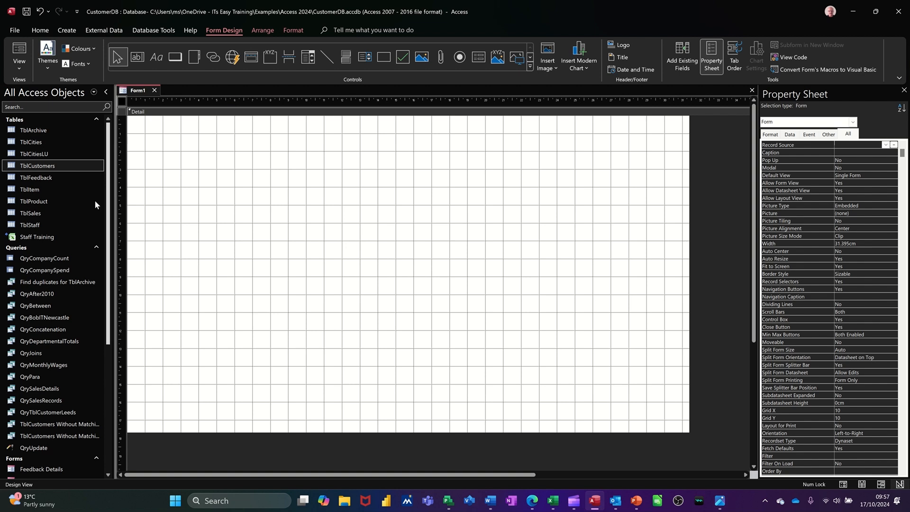
Open the TblCities table to examine its list of cities, and close it again.
click(50, 155)
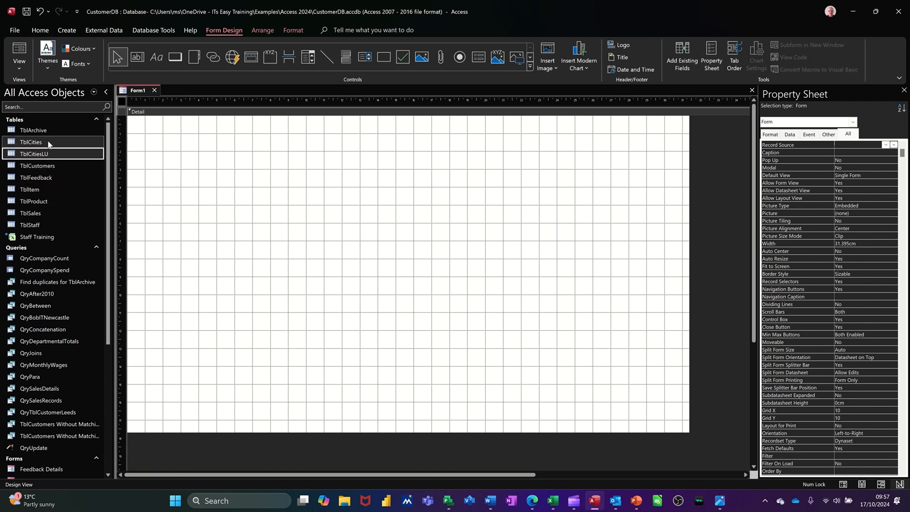
click(49, 144)
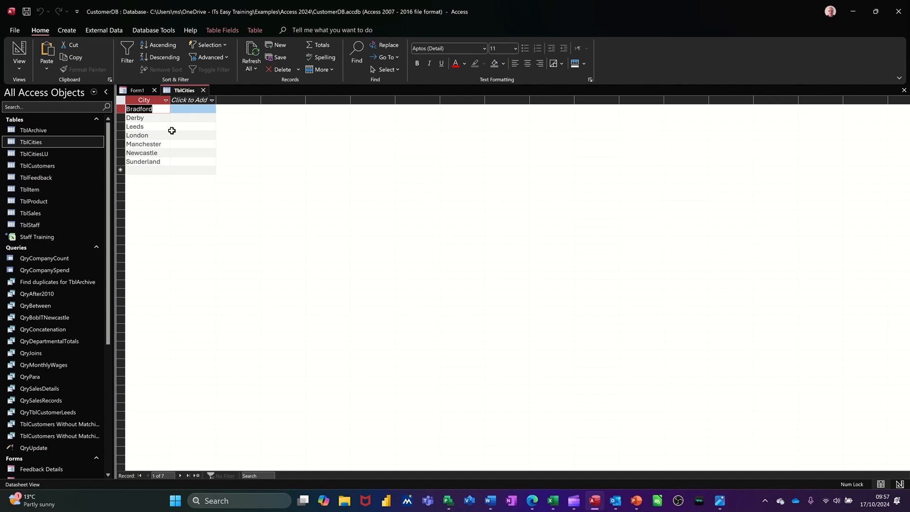
click(204, 89)
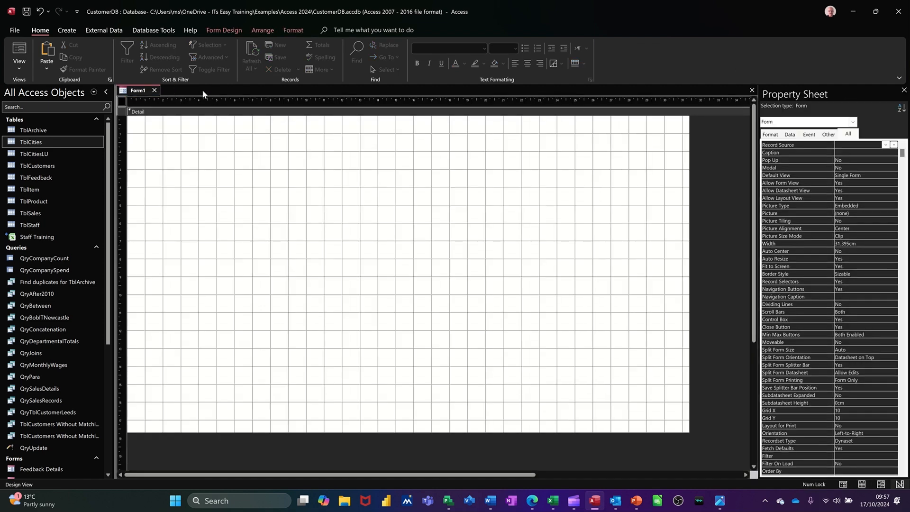
Draw a combo box about 4.8 cm wide and 1.4 cm high in the upper part of the form's Detail section.
click(277, 178)
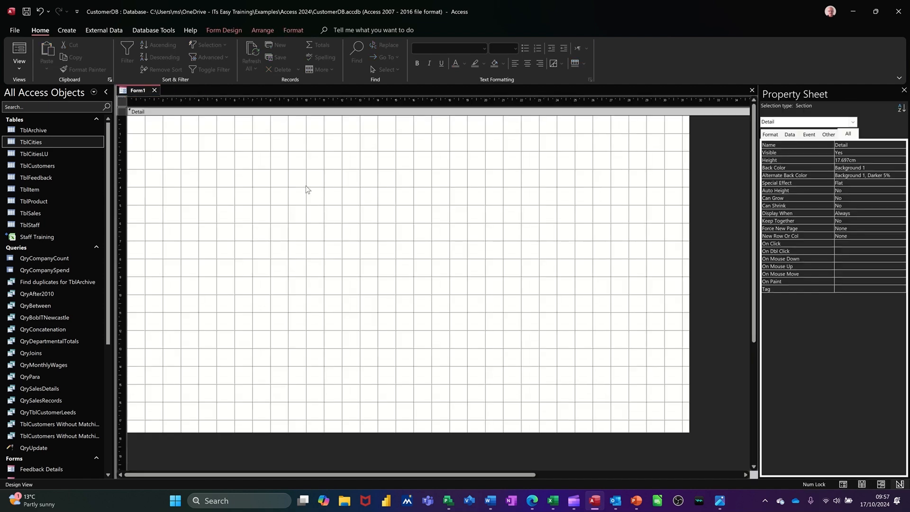
click(214, 30)
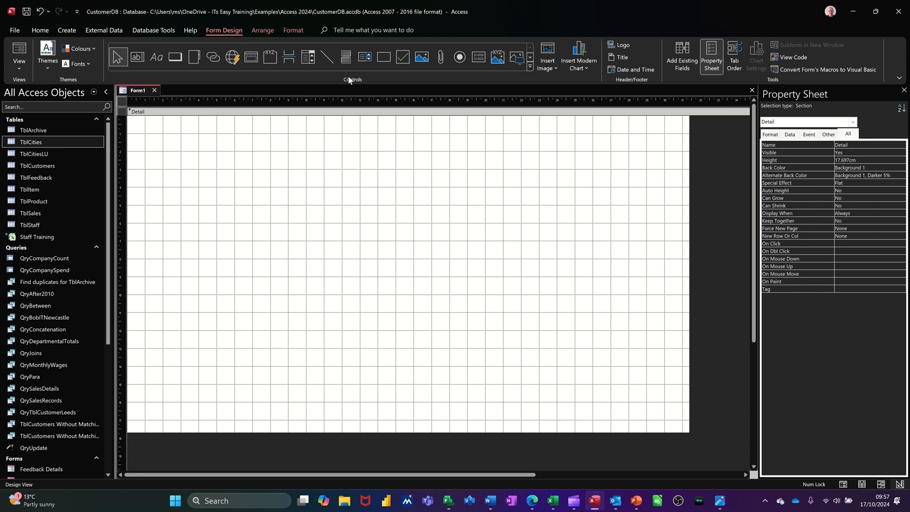
click(308, 59)
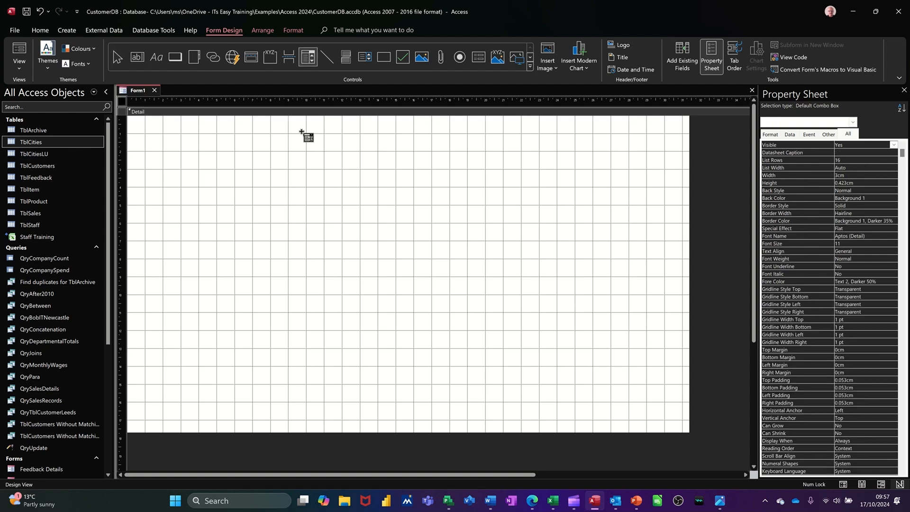
drag(262, 150, 349, 176)
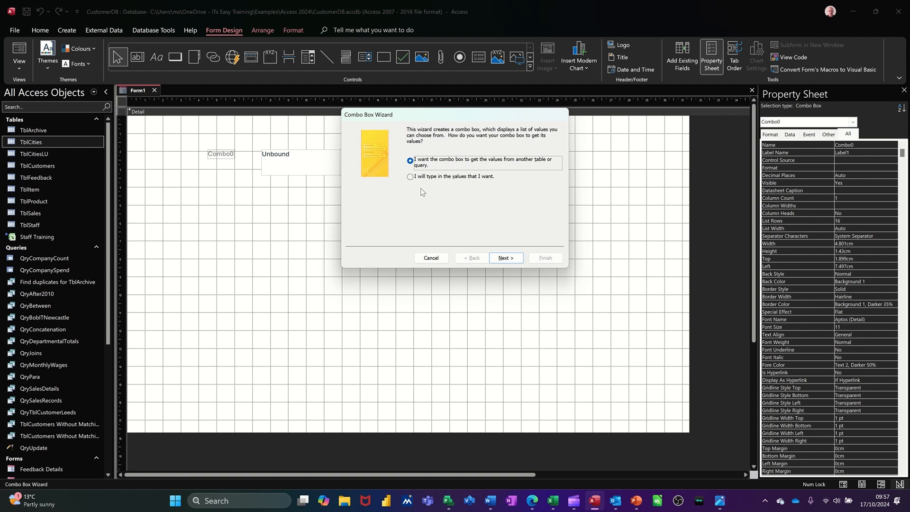
Set up the combo box to take its values from the City field of TblCities, without a sort order, and label it City.
click(504, 260)
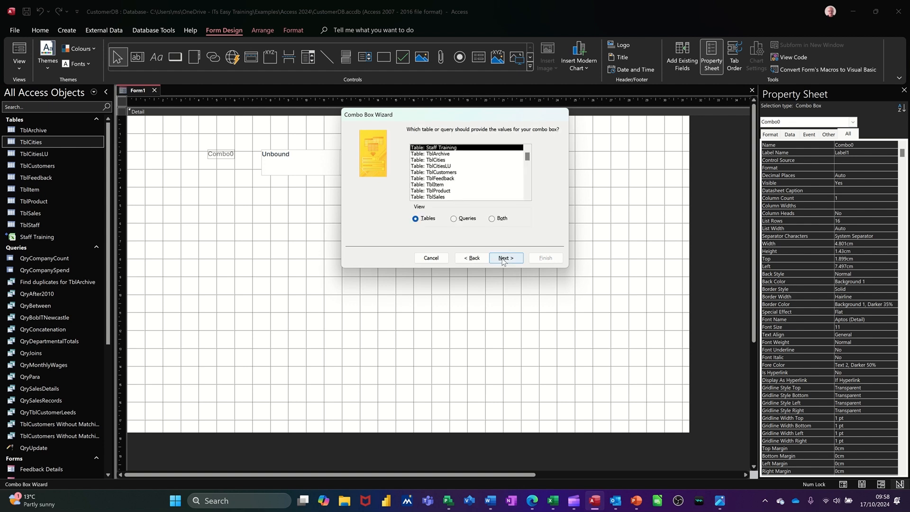
click(444, 161)
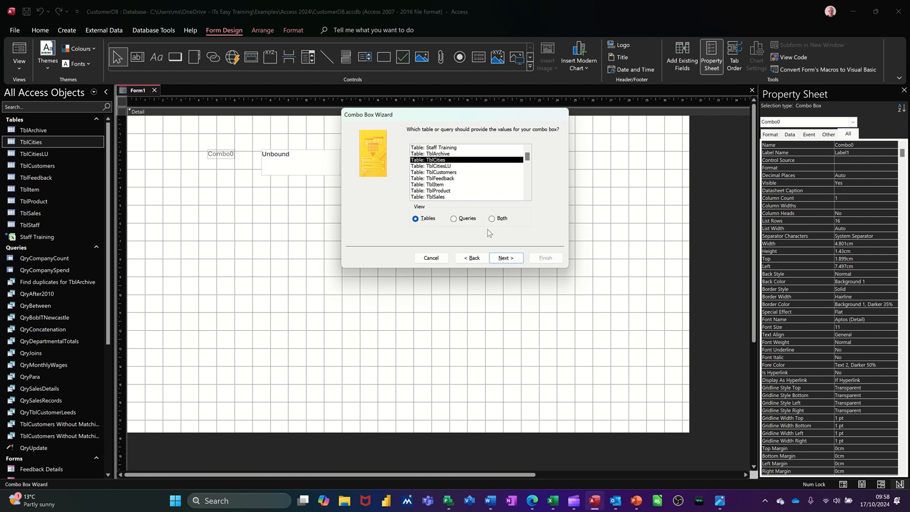
click(506, 258)
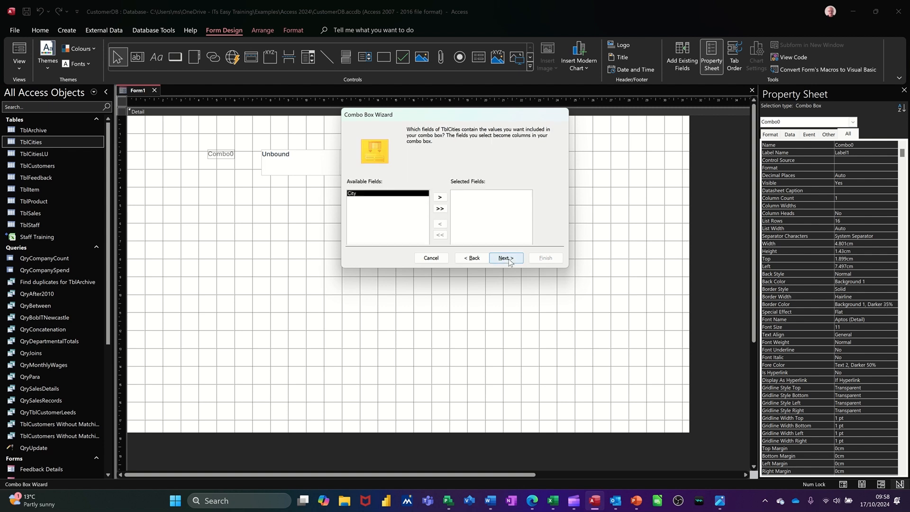
click(440, 198)
click(505, 258)
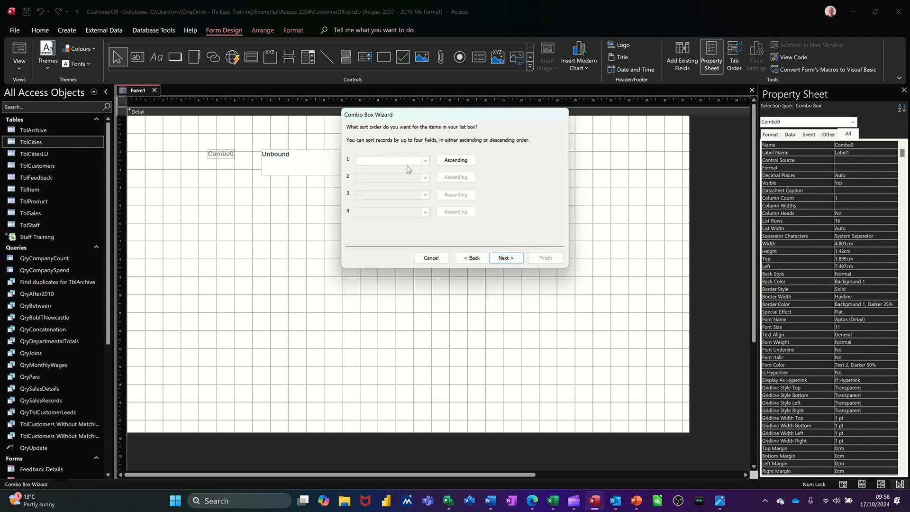
click(502, 260)
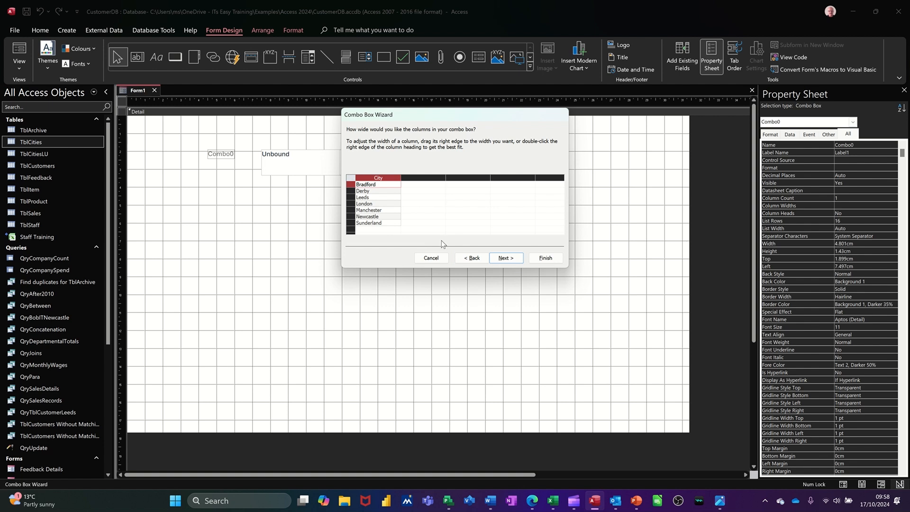
click(502, 258)
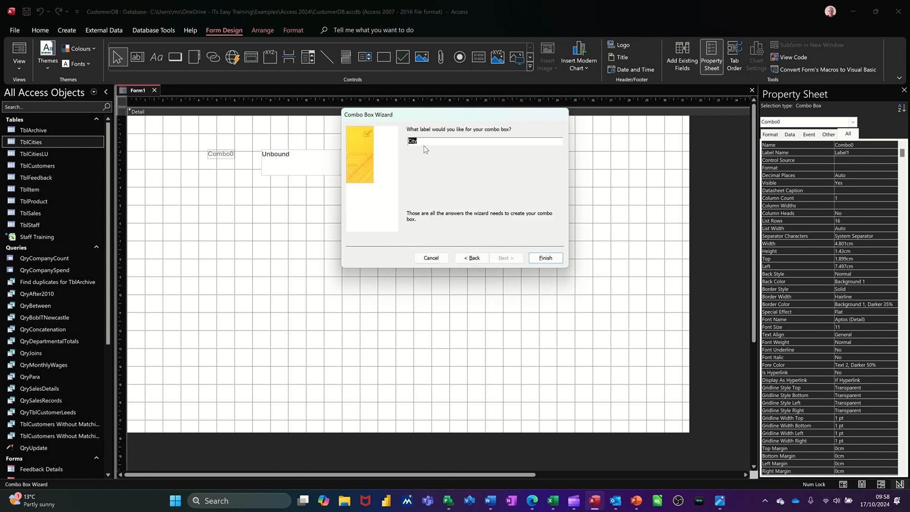
click(546, 258)
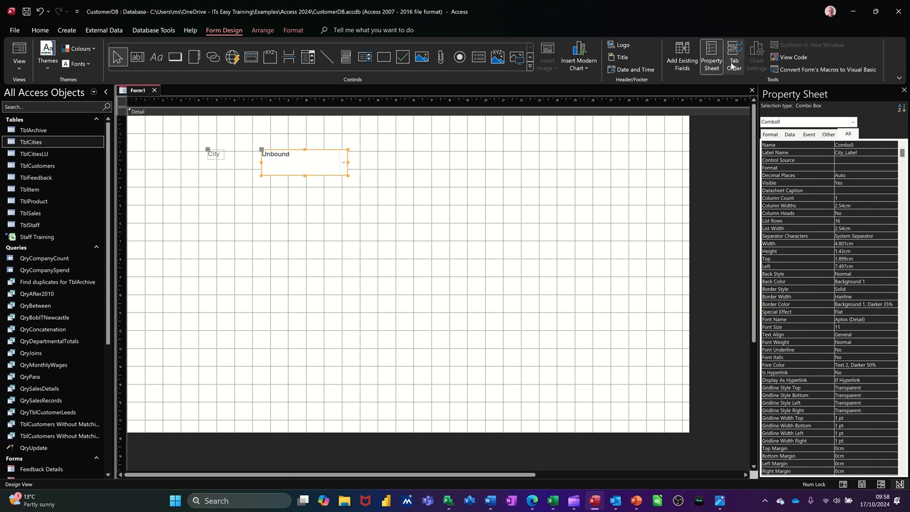
Rename the City combo box as cc in its properties.
click(712, 54)
click(713, 54)
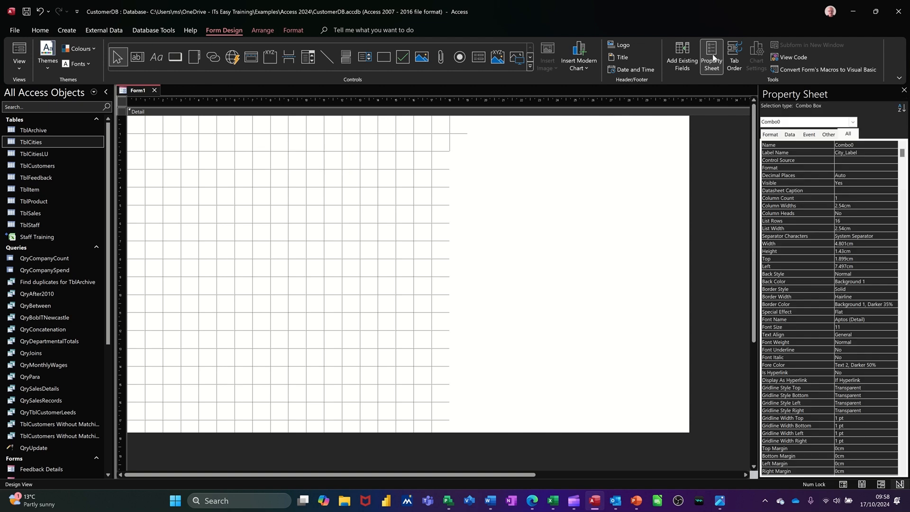
drag(867, 143, 824, 138)
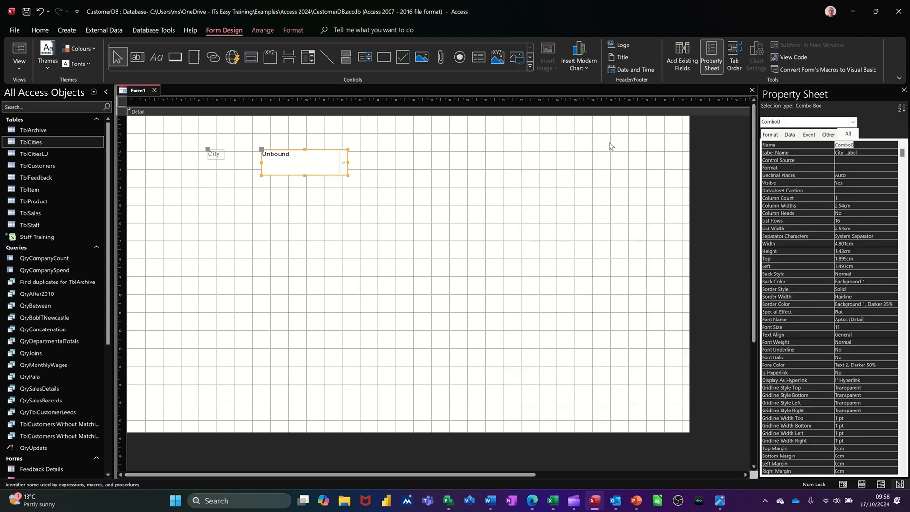
text(cc)
click(848, 168)
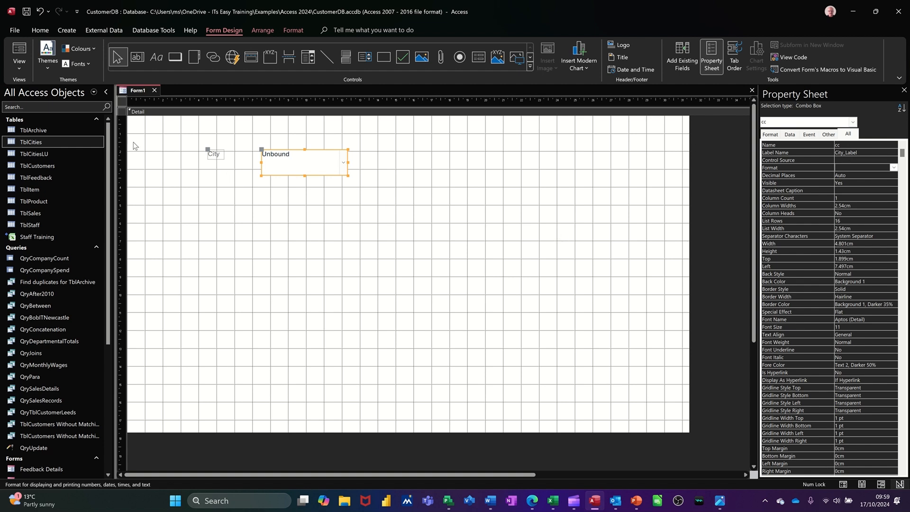
Save the new form with the city combo box as FrmLookup.
click(27, 12)
text(FrmLookup)
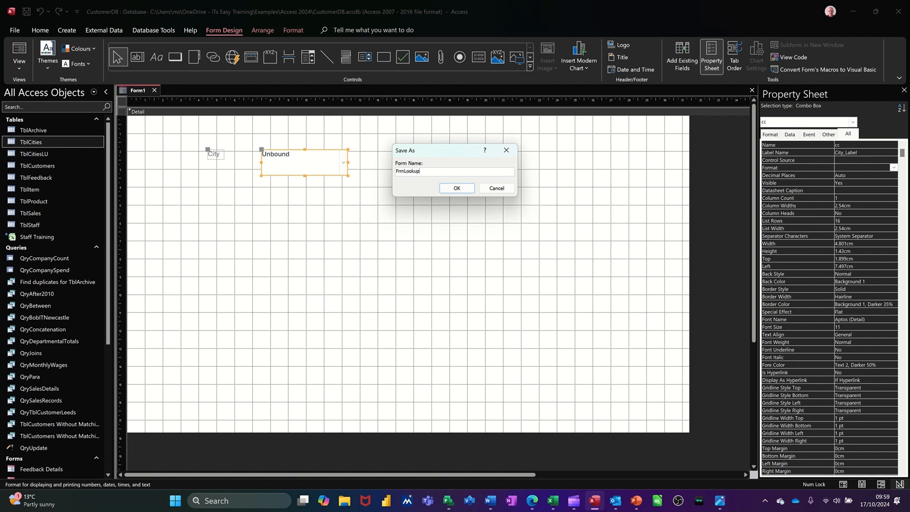
click(450, 190)
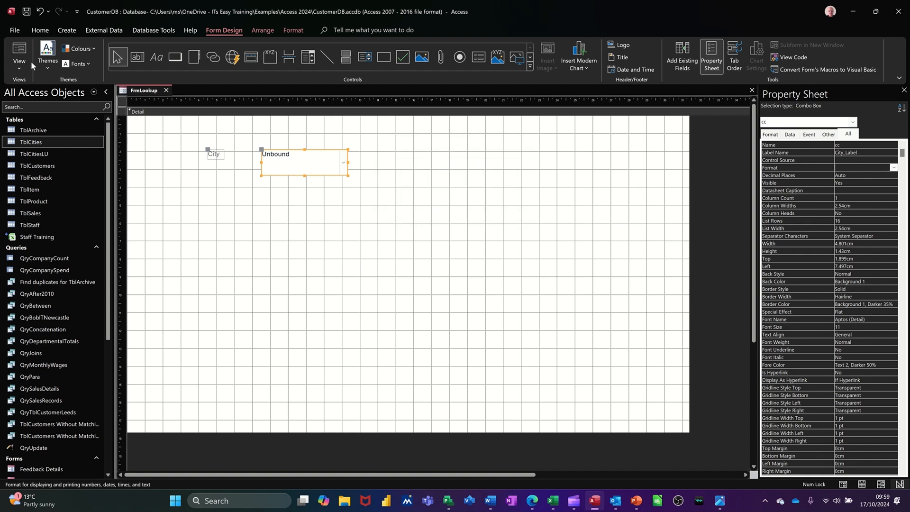
Display FrmLookup in Form View and choose Newcastle in the City combo box.
click(20, 54)
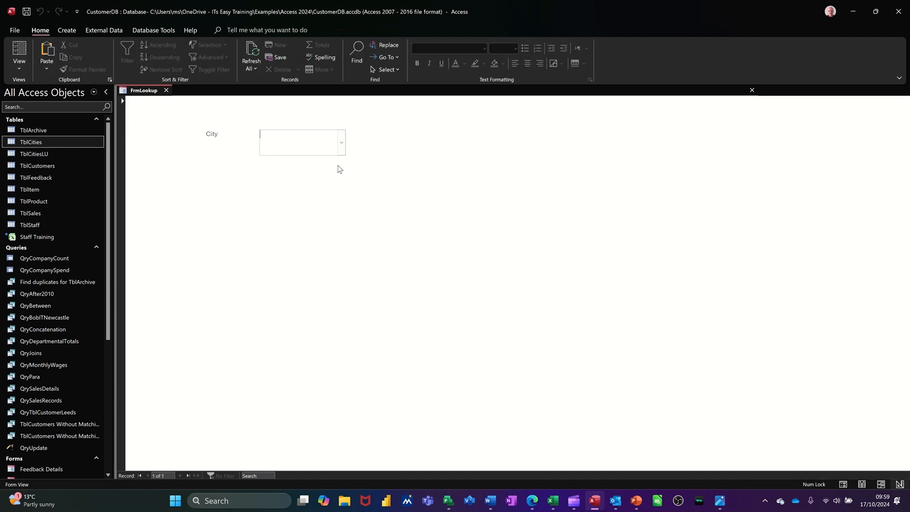
click(342, 148)
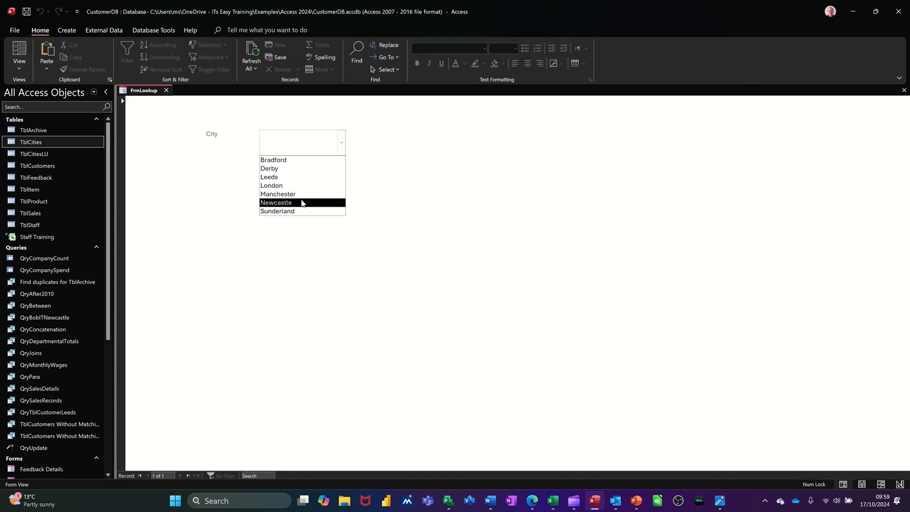
click(303, 204)
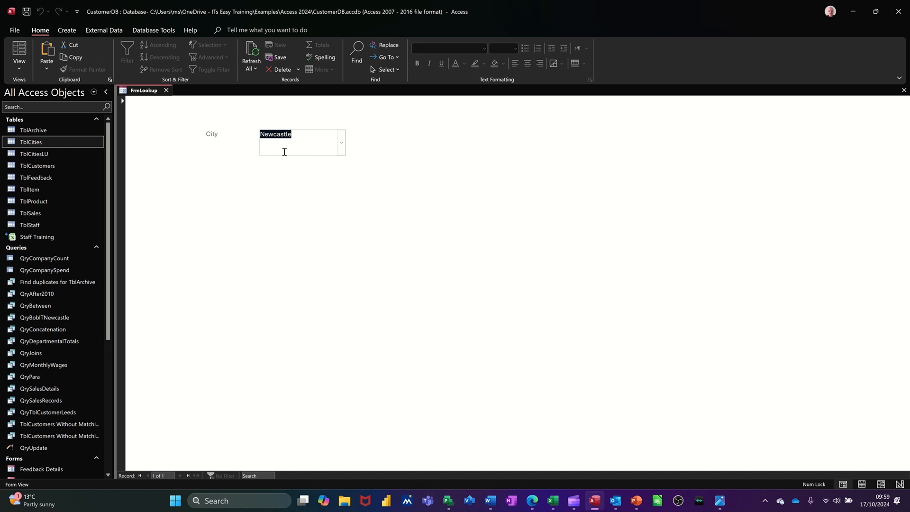
Create a new query in design view from TblCustomers and add all of the table's fields to the grid.
click(67, 31)
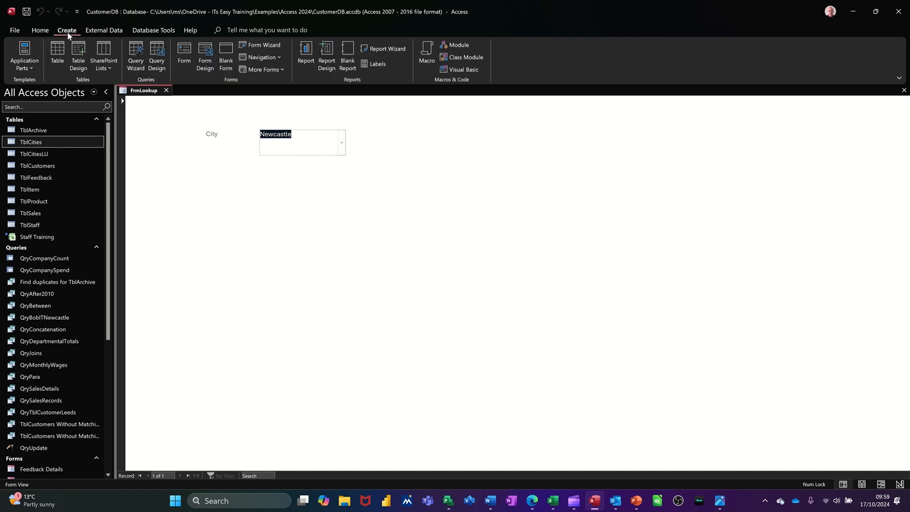
click(157, 59)
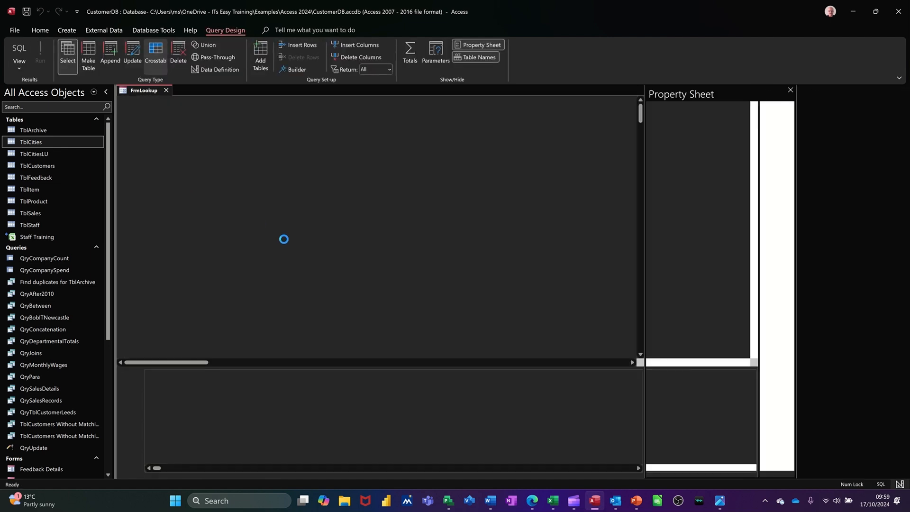
drag(64, 167, 284, 184)
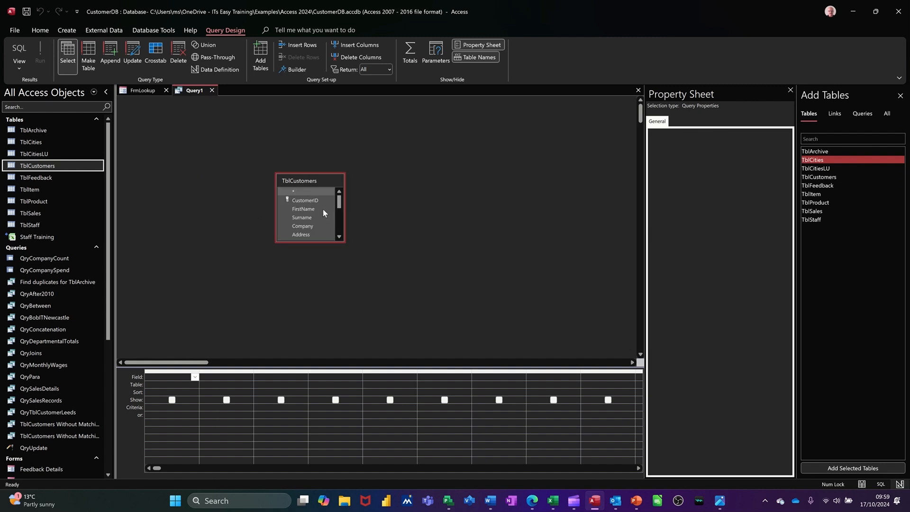
double_click(301, 182)
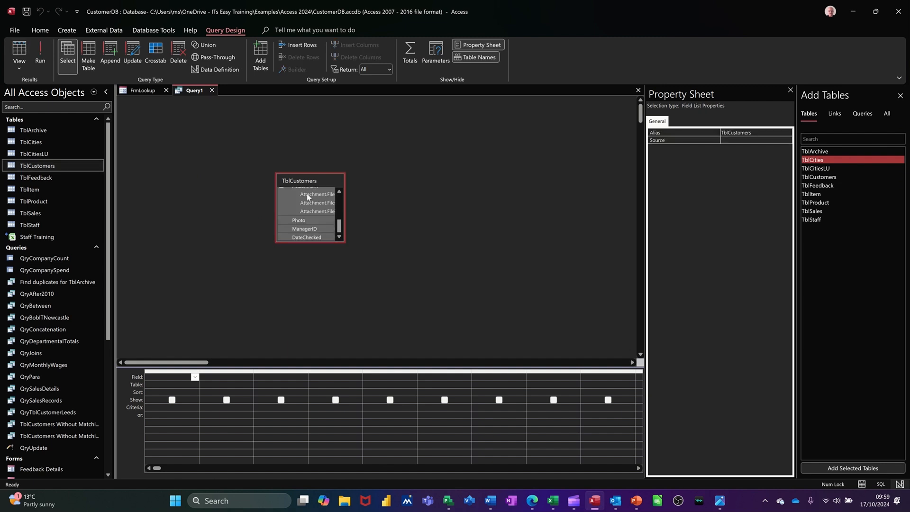
drag(301, 229, 171, 377)
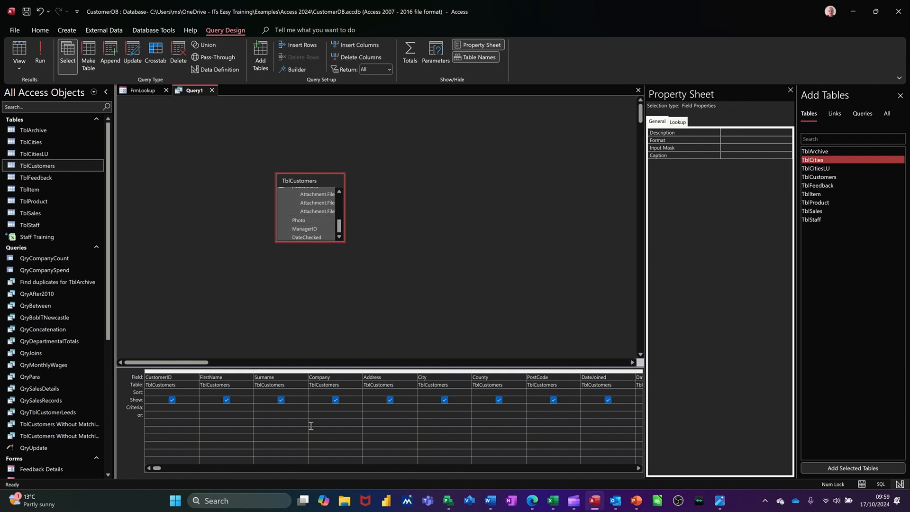
Build the City field's criteria as [Forms]![FrmLookup]![cc] with the Expression Builder, and run the query.
click(422, 409)
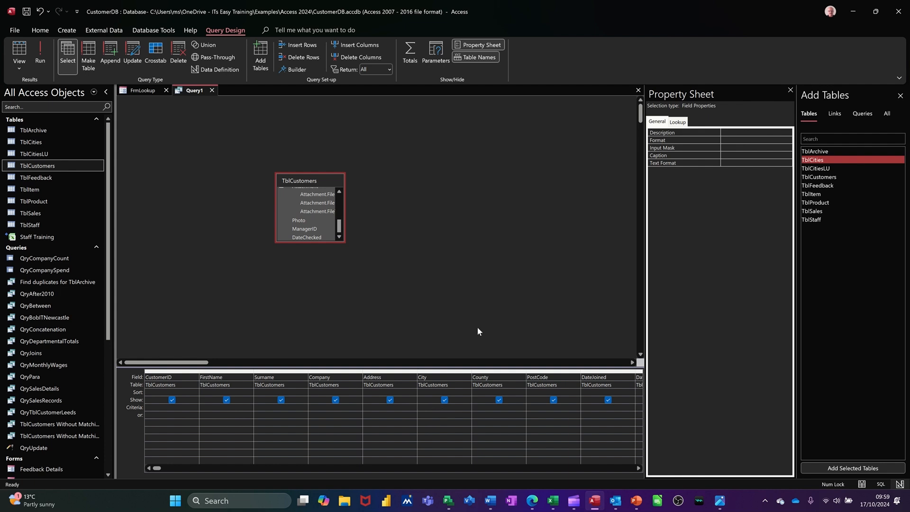
click(294, 71)
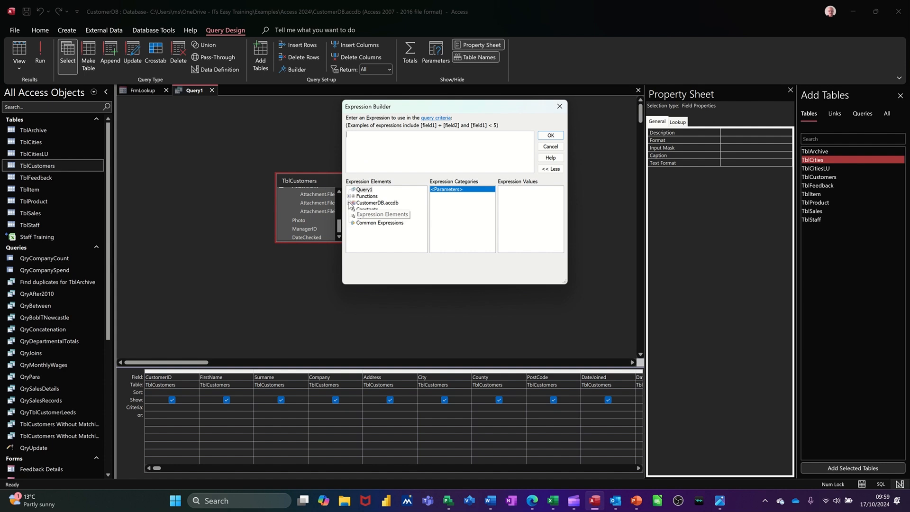
click(349, 203)
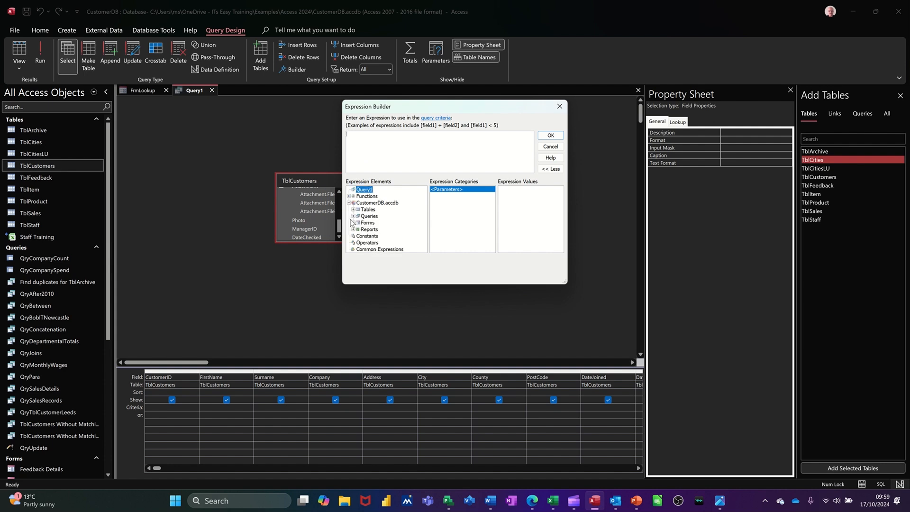
click(353, 222)
click(358, 230)
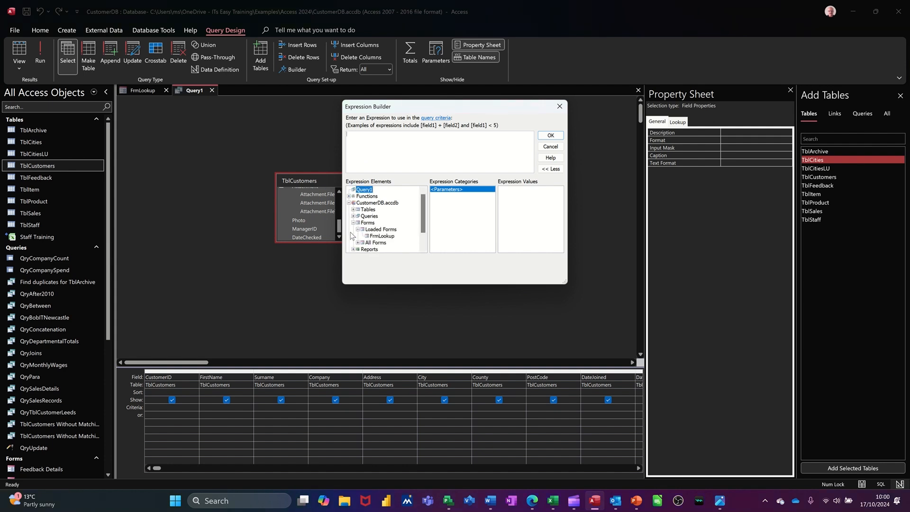
click(381, 236)
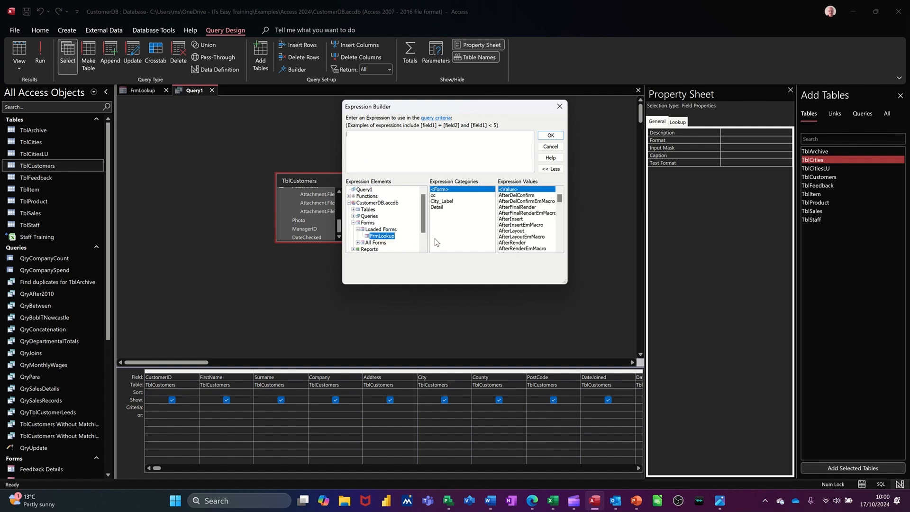
click(435, 196)
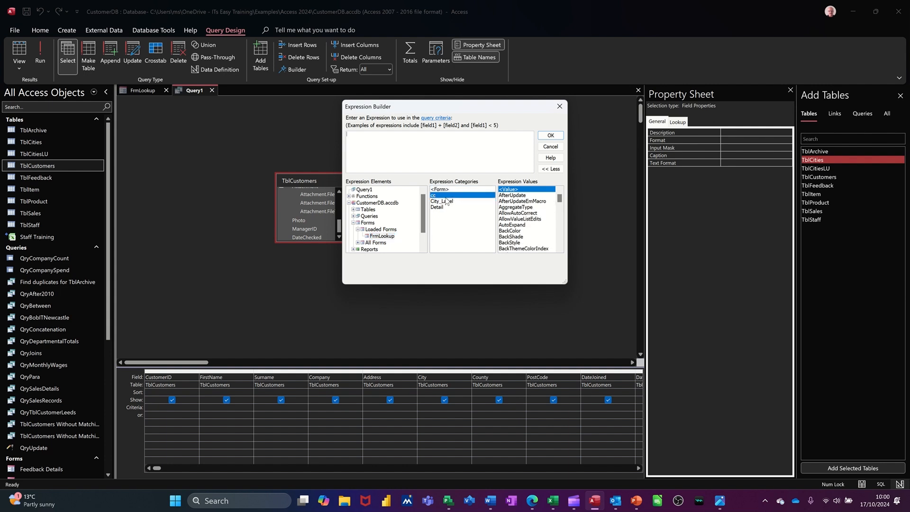
double_click(445, 196)
click(551, 135)
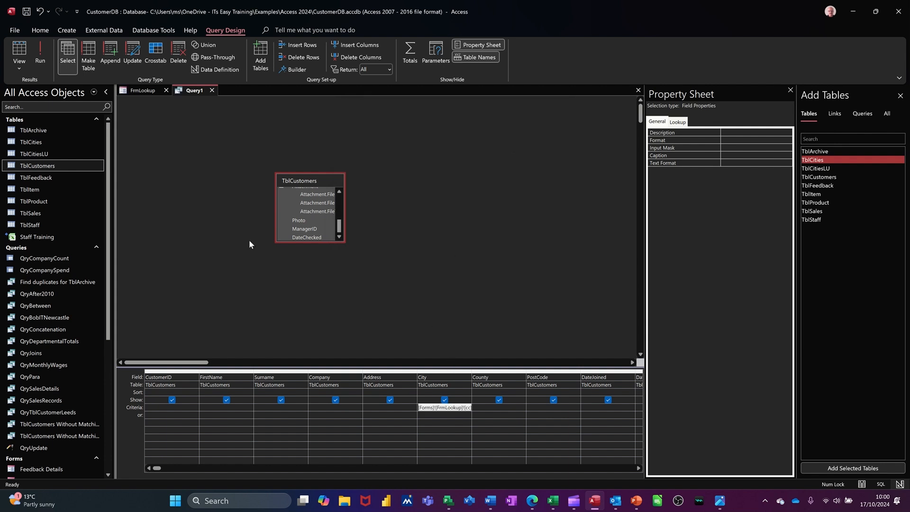
click(39, 53)
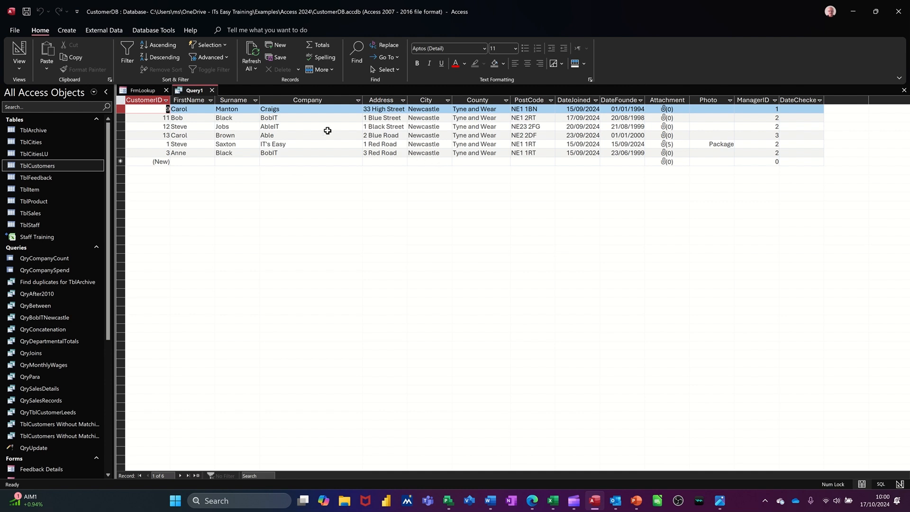
Choose Leeds in FrmLookup's City combo box and rerun the customer query from its design view.
click(138, 91)
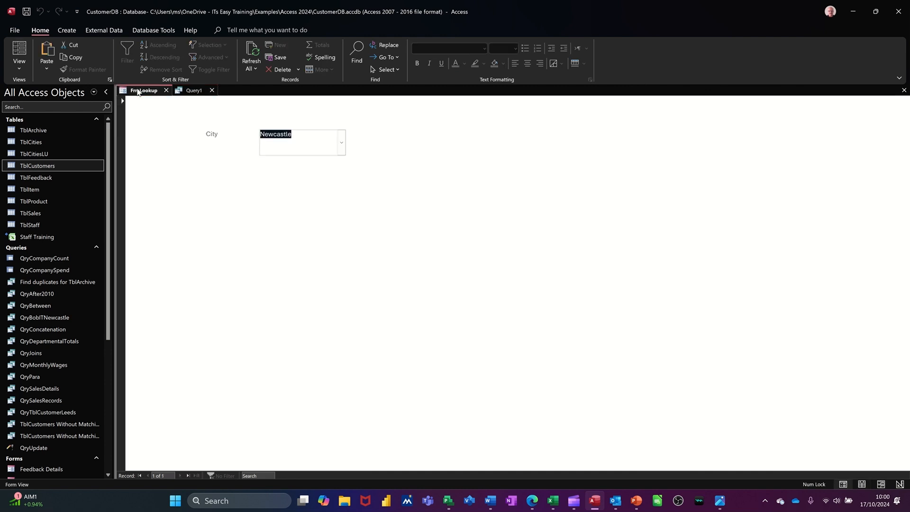
click(341, 145)
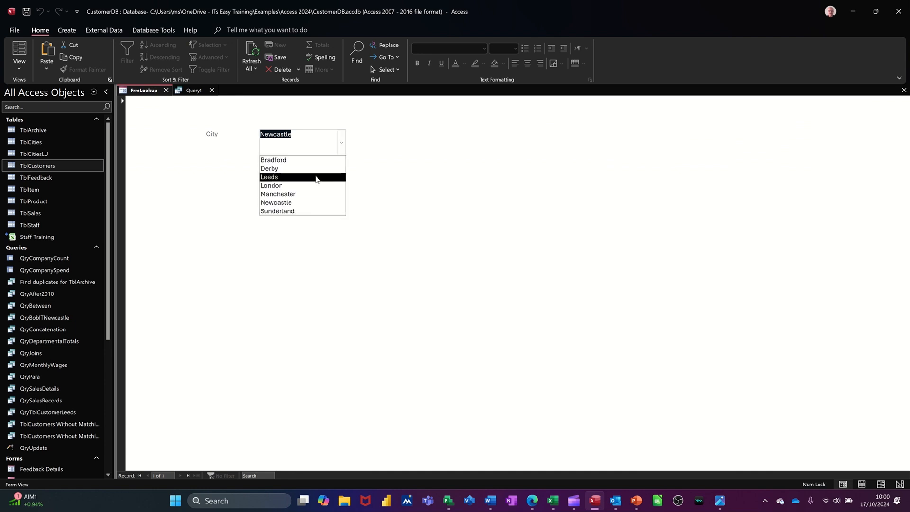
click(316, 178)
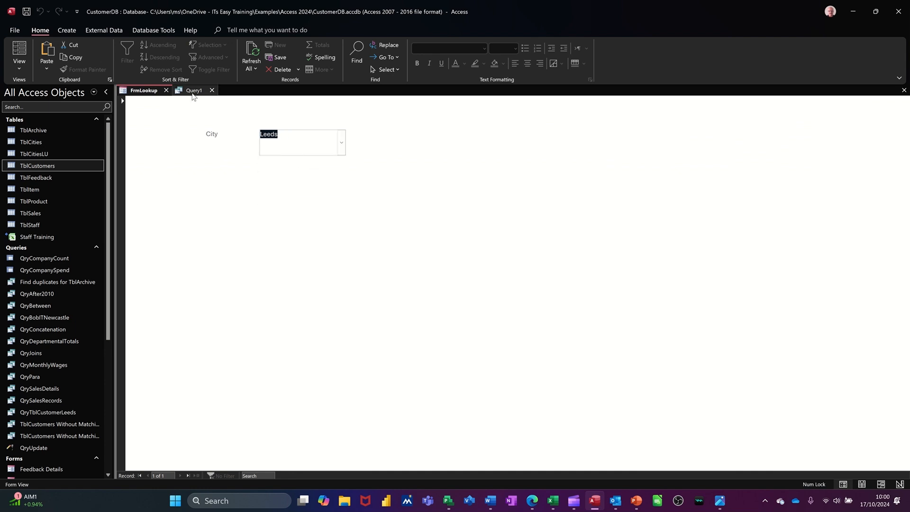
click(193, 94)
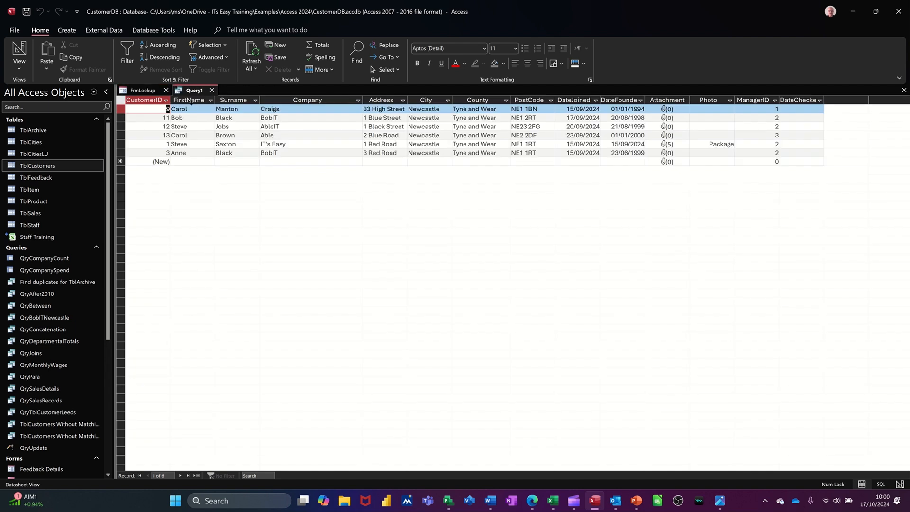
click(22, 54)
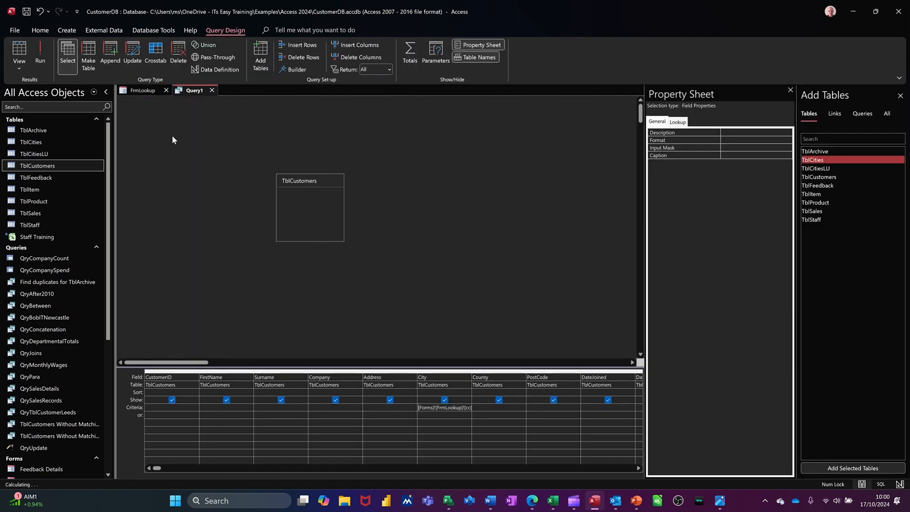
click(41, 53)
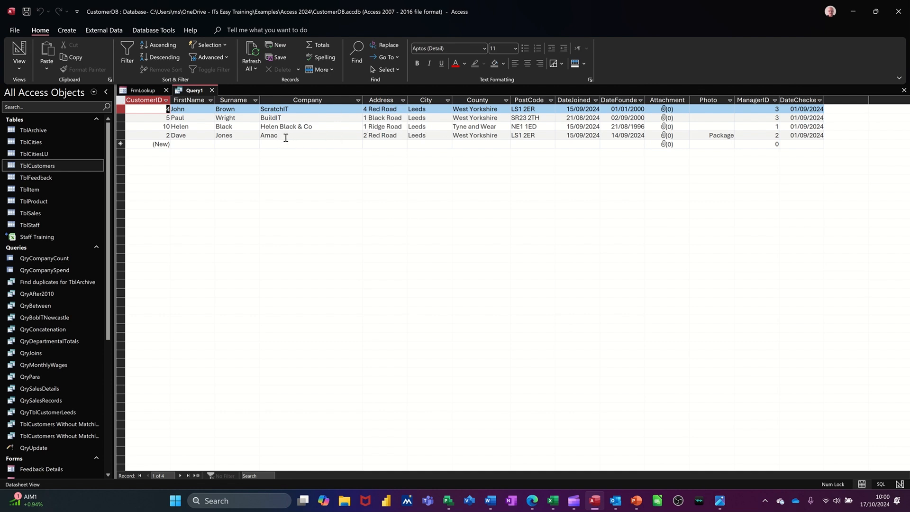
Save the customer query as QryFrmLookup.
click(26, 11)
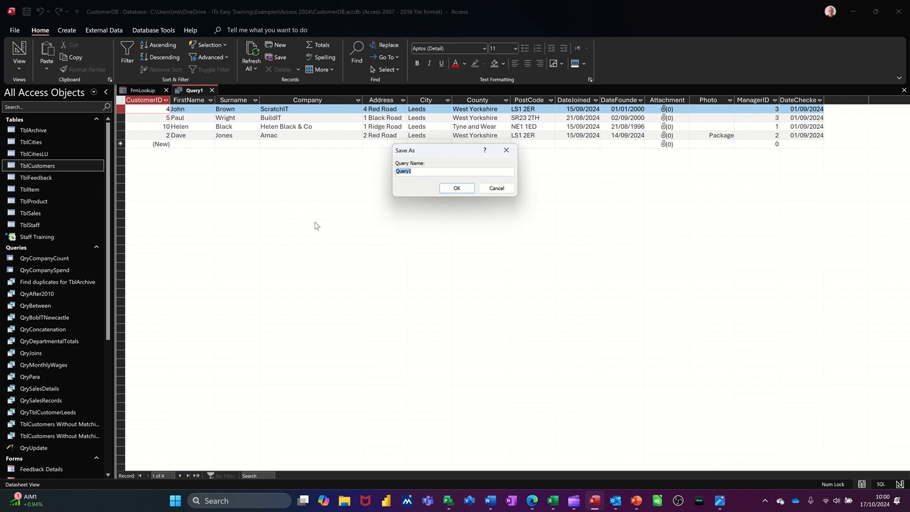
text(Q)
click(455, 188)
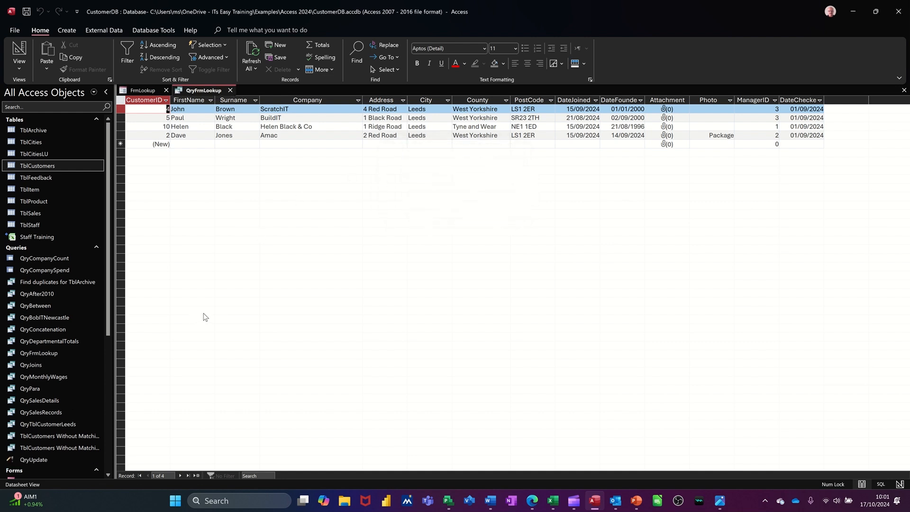
Create a basic report from the QryFrmLookup query.
click(63, 353)
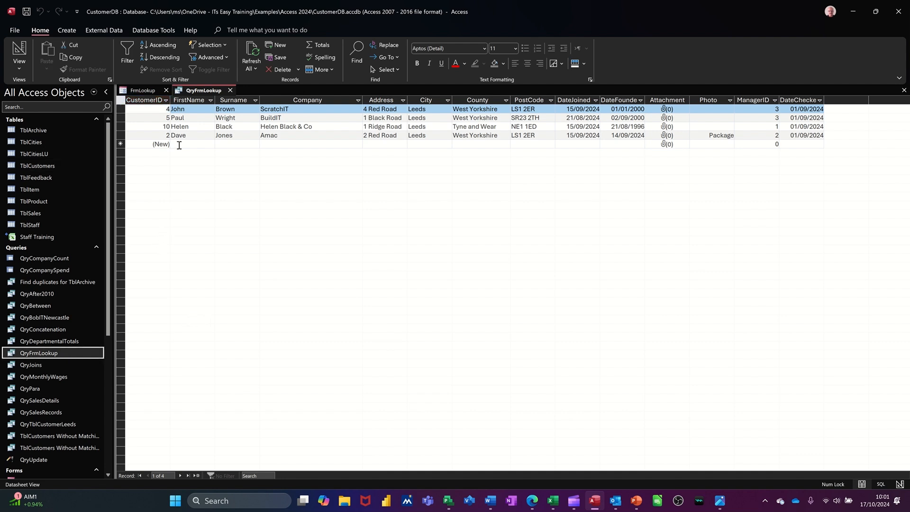
click(68, 30)
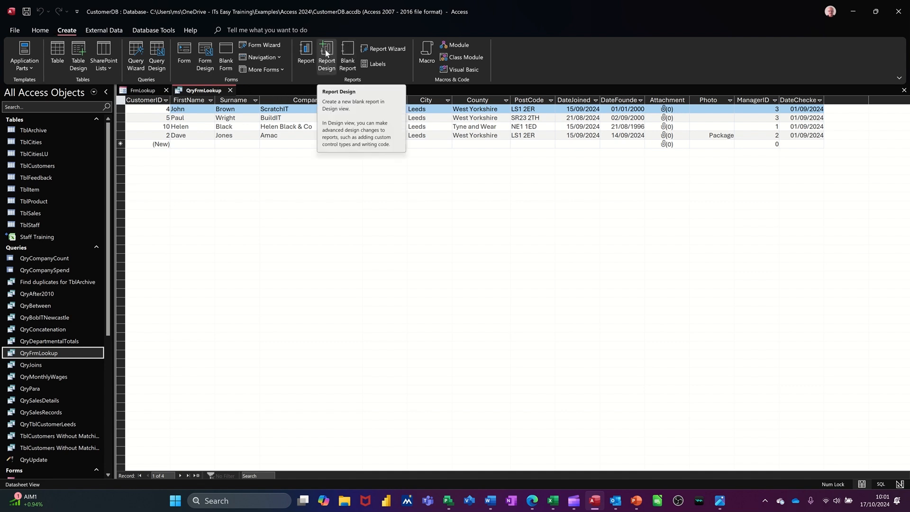
click(308, 59)
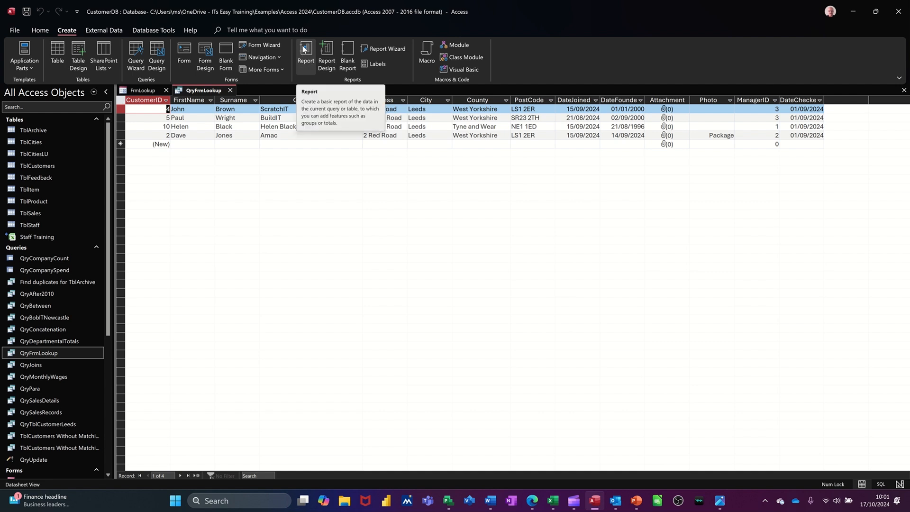
click(304, 48)
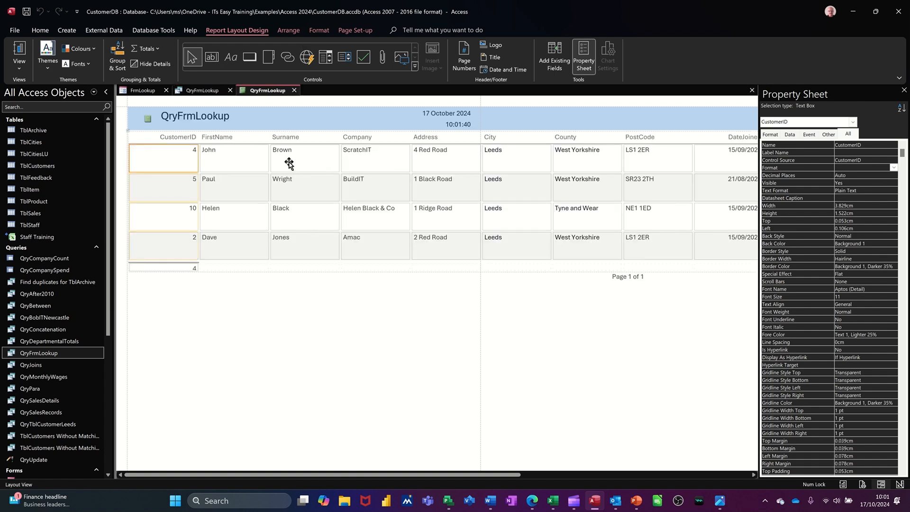
Save the report as RptQryFrmLookup, and close both the report and the QryFrmLookup query.
click(27, 12)
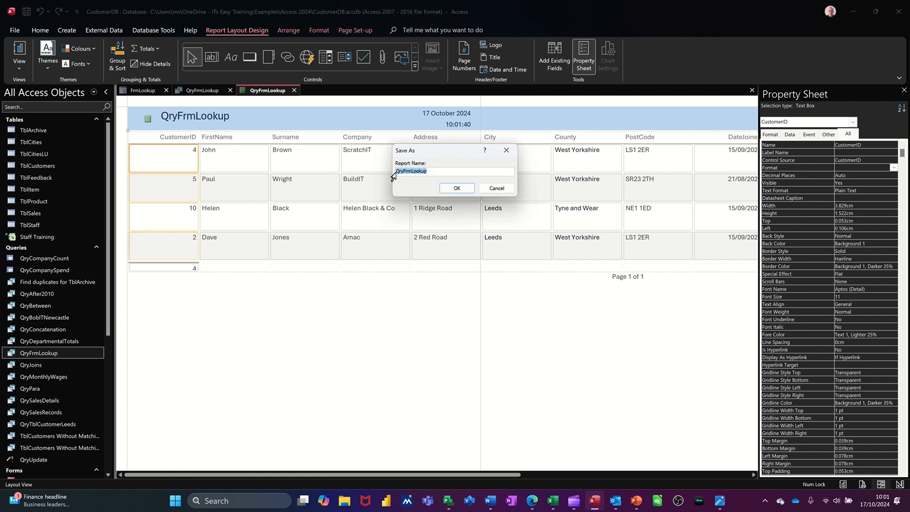
click(398, 173)
text(Rpt)
click(448, 188)
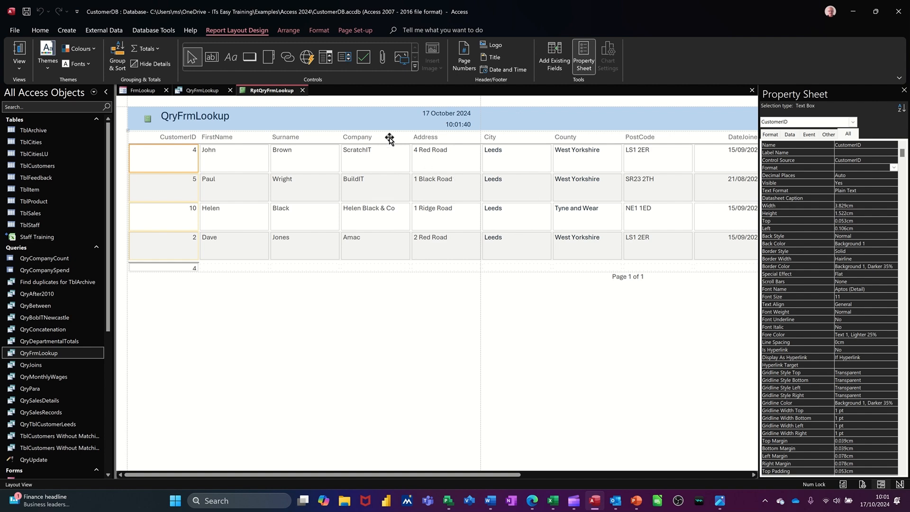
click(303, 91)
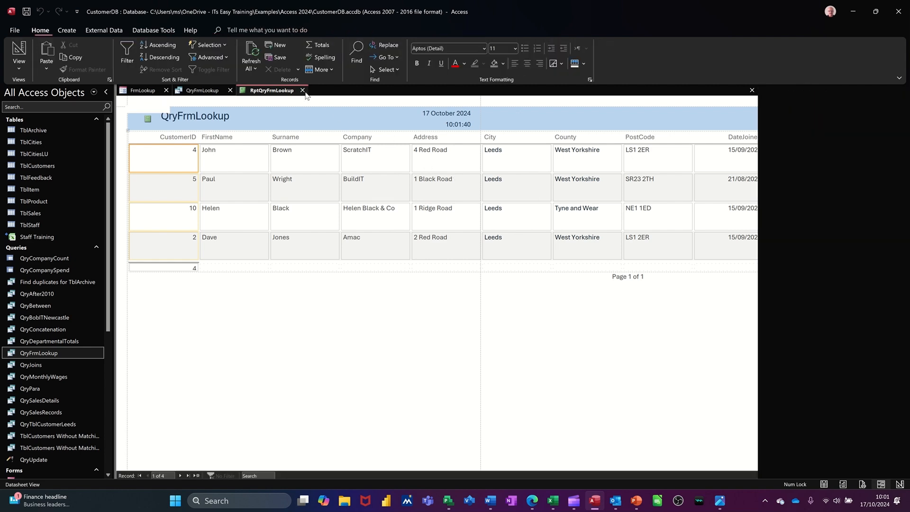
click(230, 91)
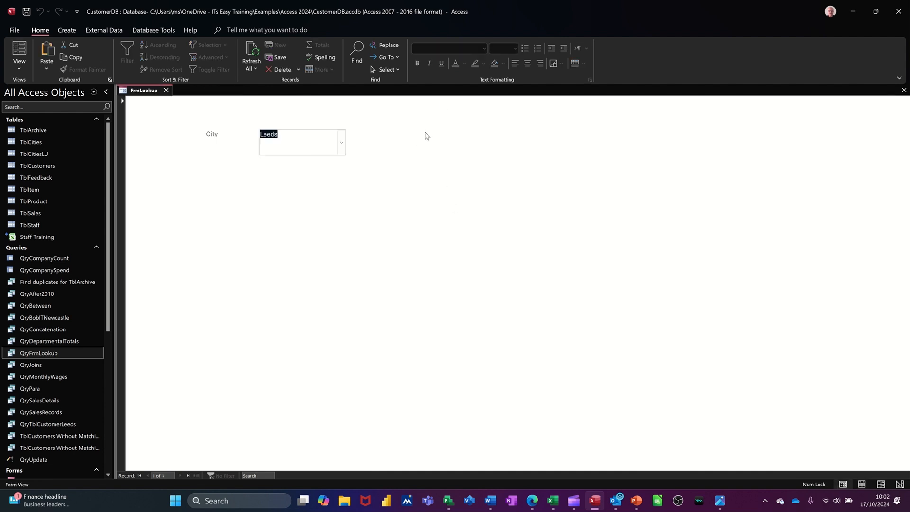
In FrmLookup's design view, add a command button about 3.9 by 1 cm beside the City combo box that previews the RptQryFrmLookup report.
click(20, 71)
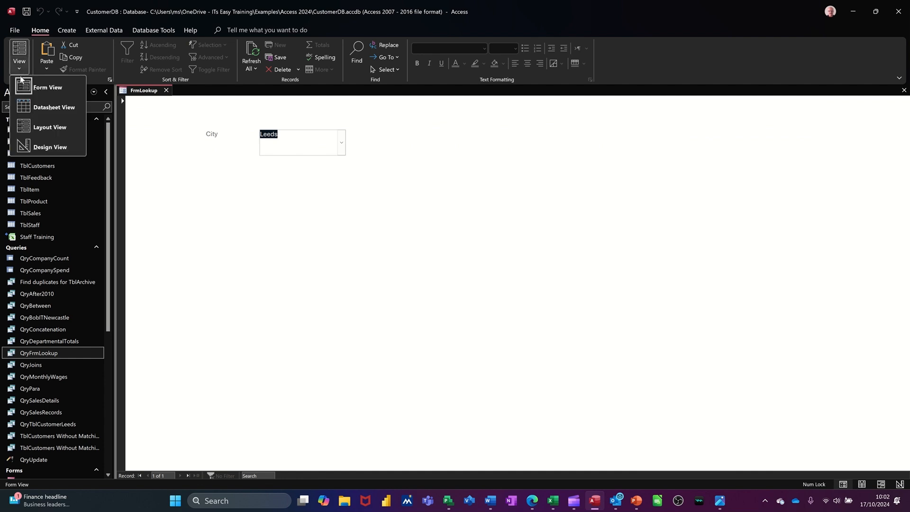
click(33, 146)
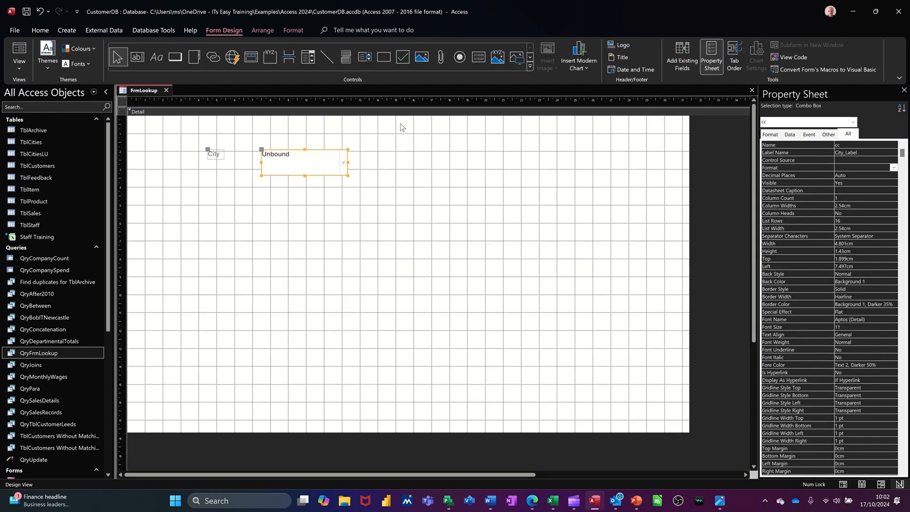
click(175, 58)
drag(416, 135, 483, 153)
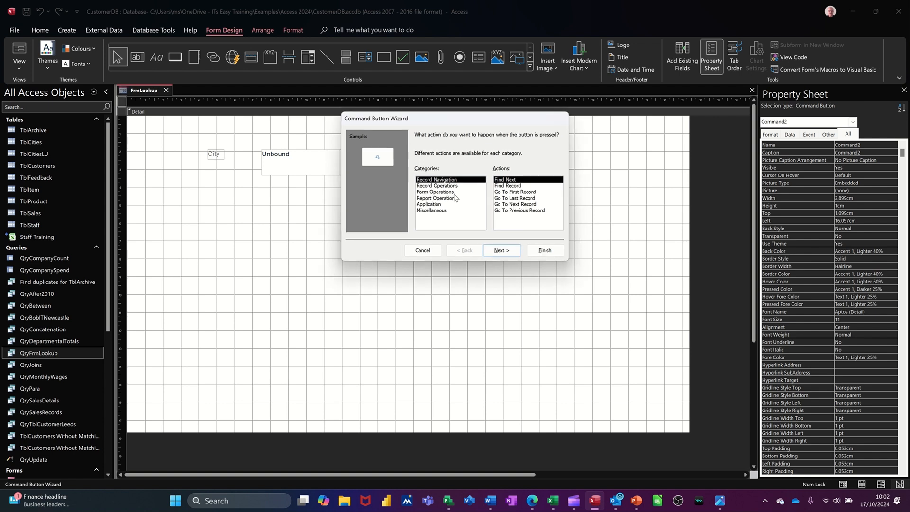
click(444, 199)
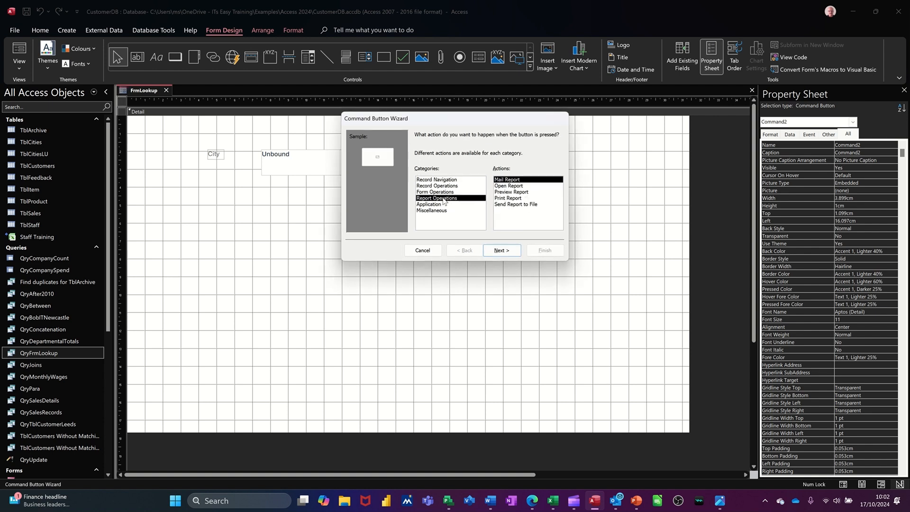
click(510, 192)
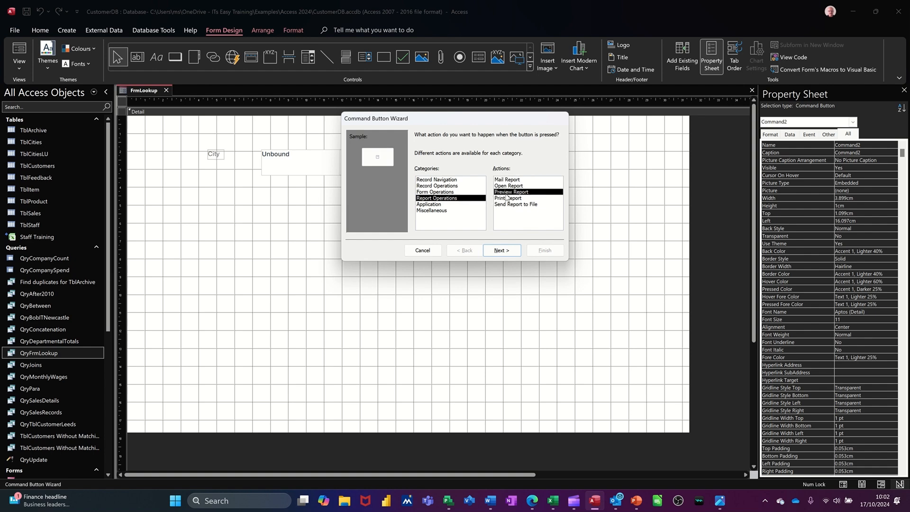
click(501, 251)
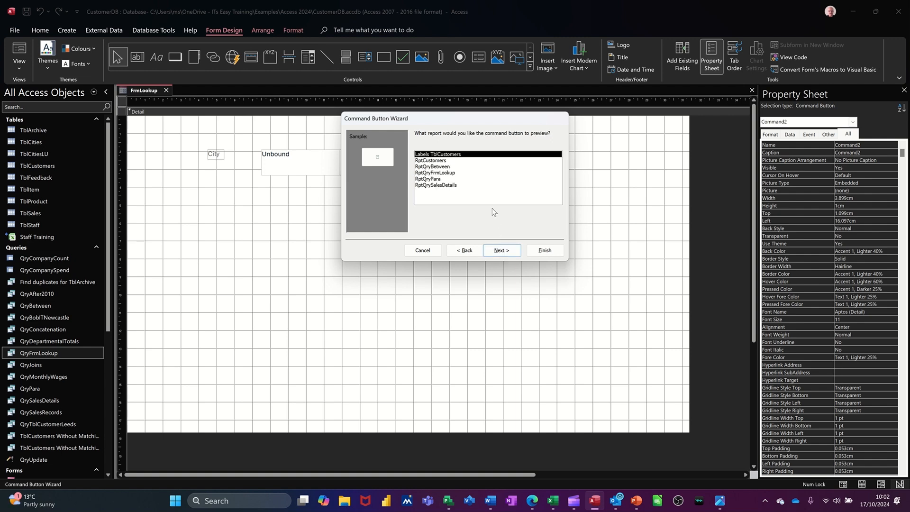
click(453, 174)
click(504, 253)
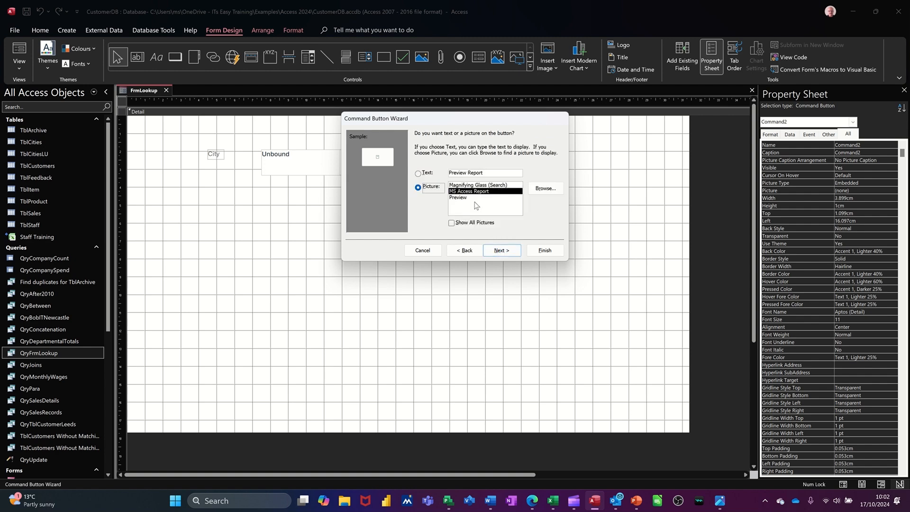
Give the command button the text Preview Lookup, finish its wizard with the default name, and save the form.
click(420, 174)
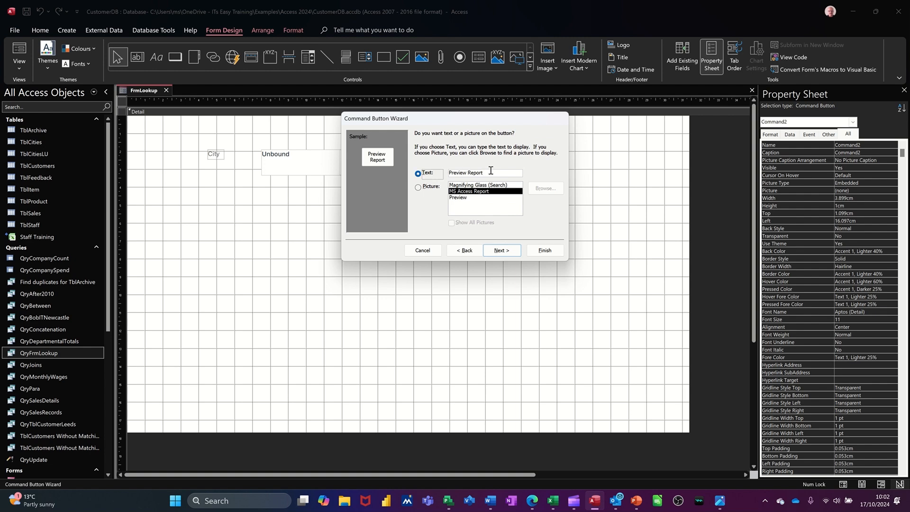
drag(493, 170, 475, 169)
text(Lookup)
click(499, 251)
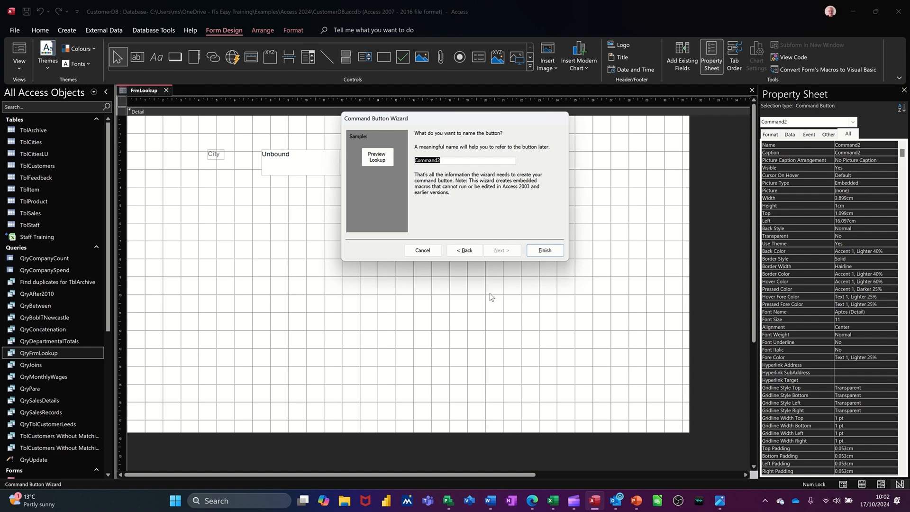
click(544, 254)
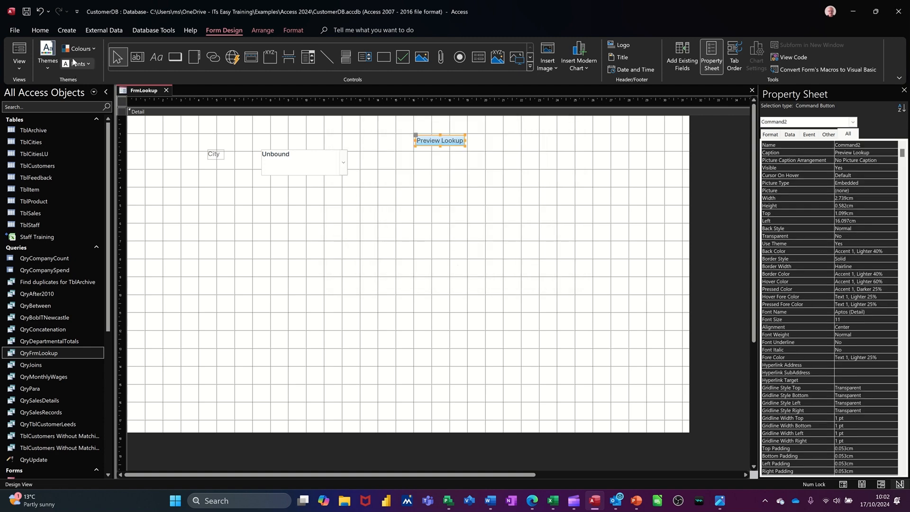
click(27, 14)
In Form View, choose Sunderland as the city, preview the lookup report with the new button, and close the report.
click(18, 49)
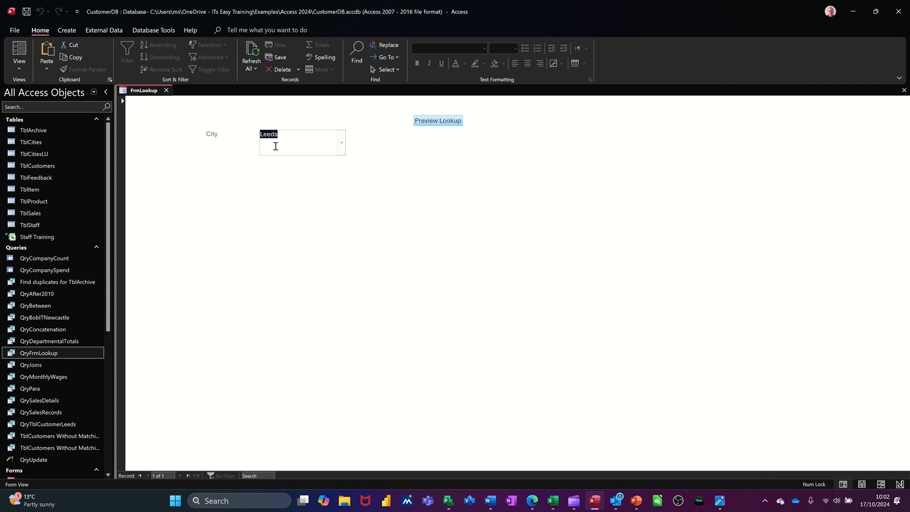
click(342, 142)
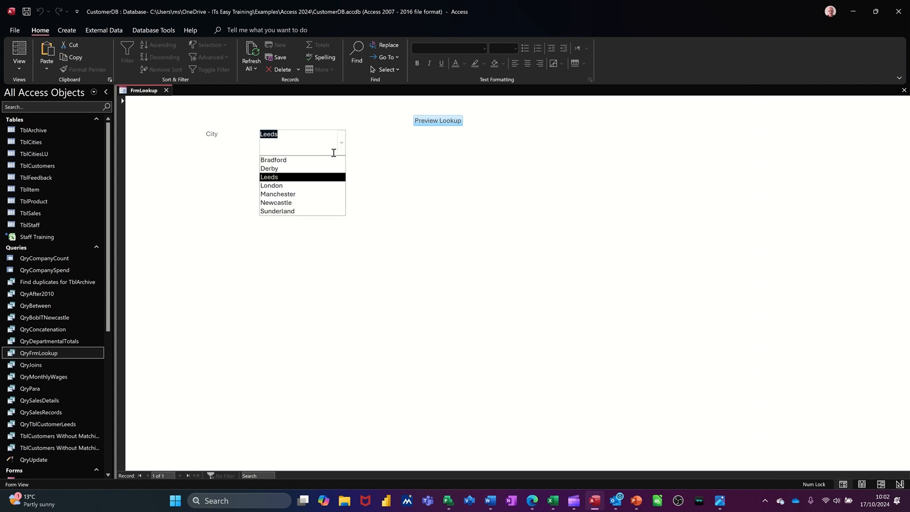
click(306, 212)
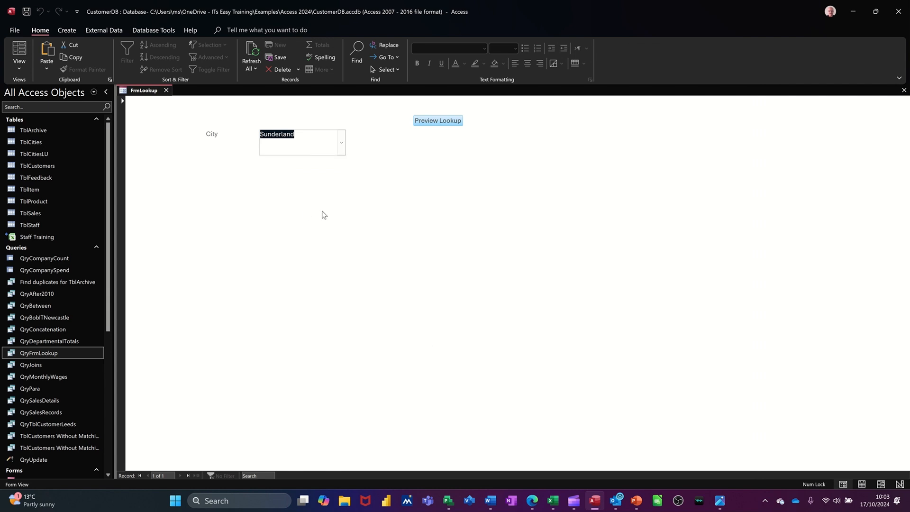
click(432, 123)
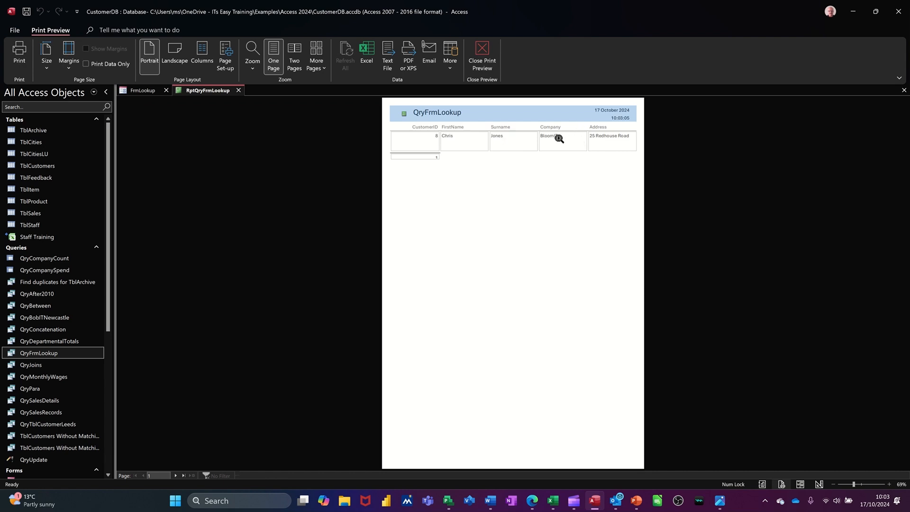
click(239, 90)
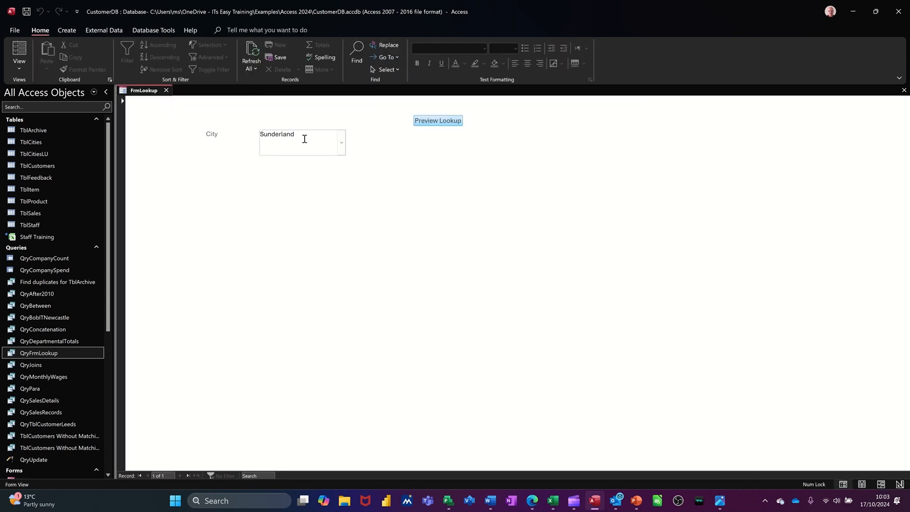
Choose Newcastle as the city, preview the lookup report, and close it.
click(342, 143)
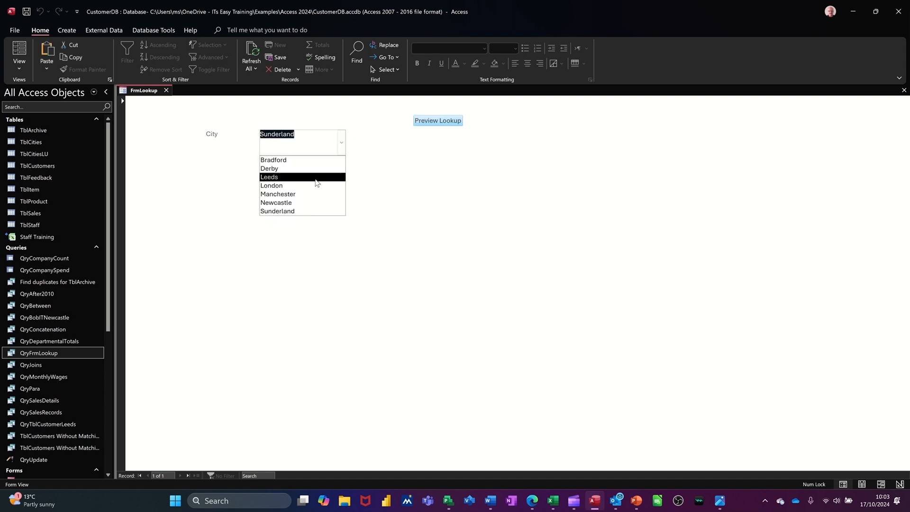
click(304, 203)
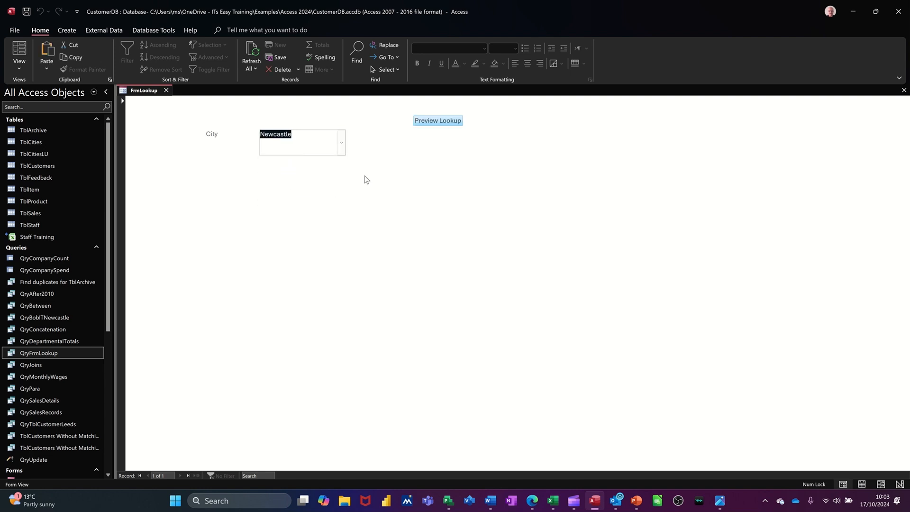
click(430, 122)
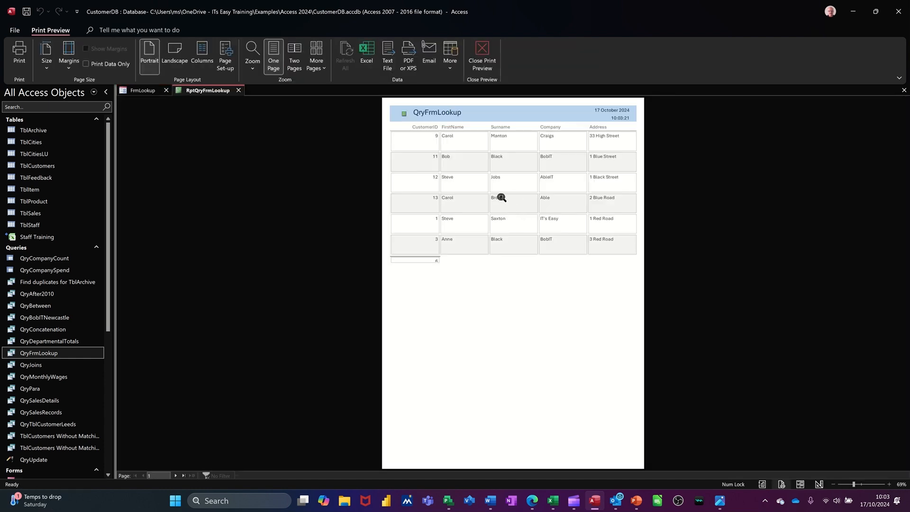
click(238, 90)
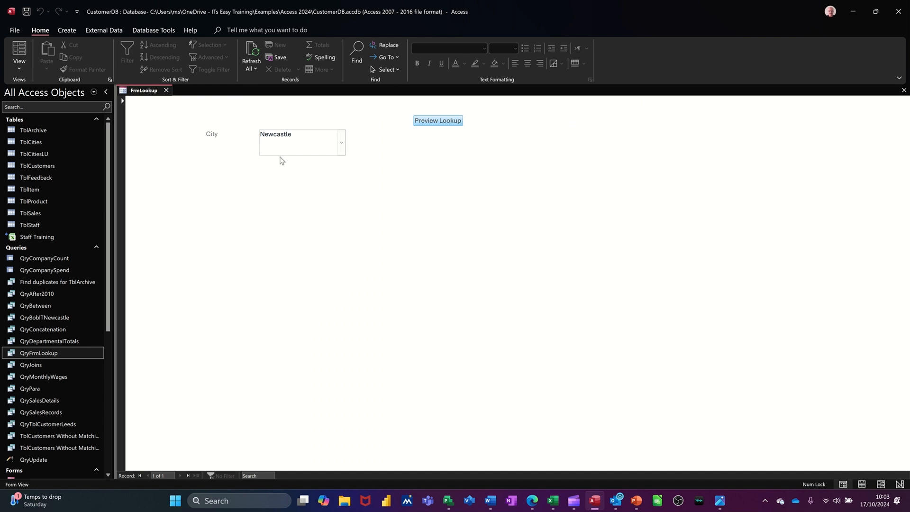
Choose Derby as the city, preview the lookup report, and close it.
click(342, 149)
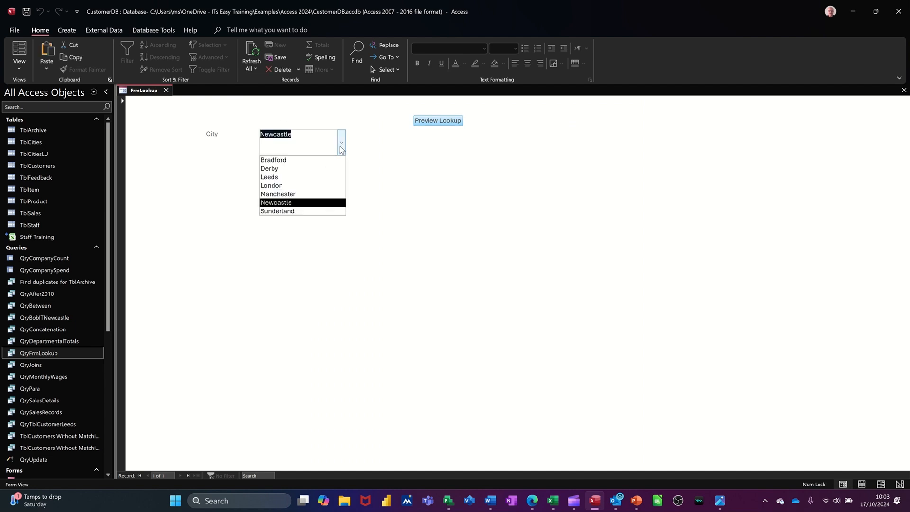
click(307, 172)
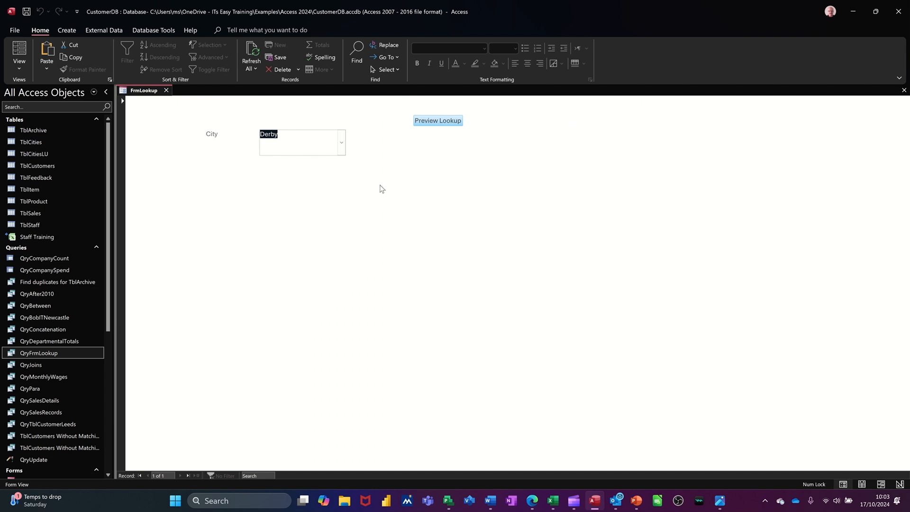
click(440, 122)
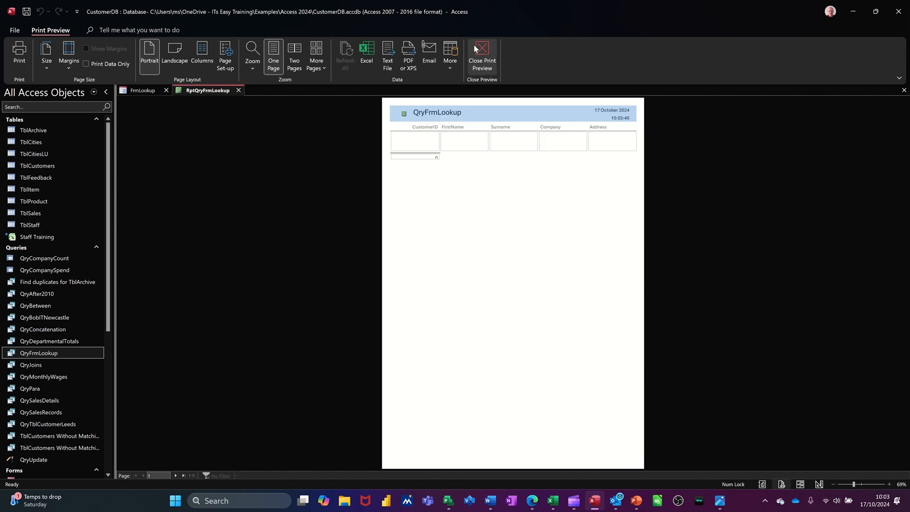
click(238, 90)
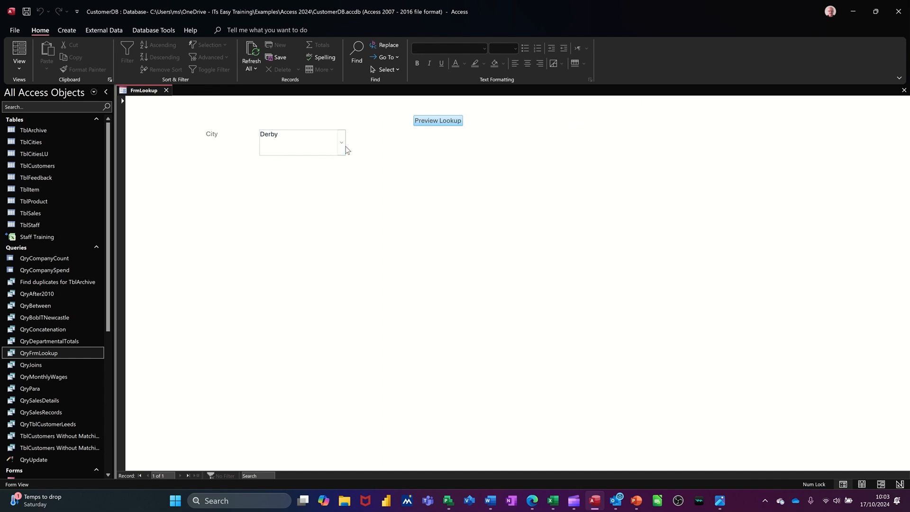
Choose Bradford as the city, preview the lookup report, and close both the report and FrmLookup.
click(343, 150)
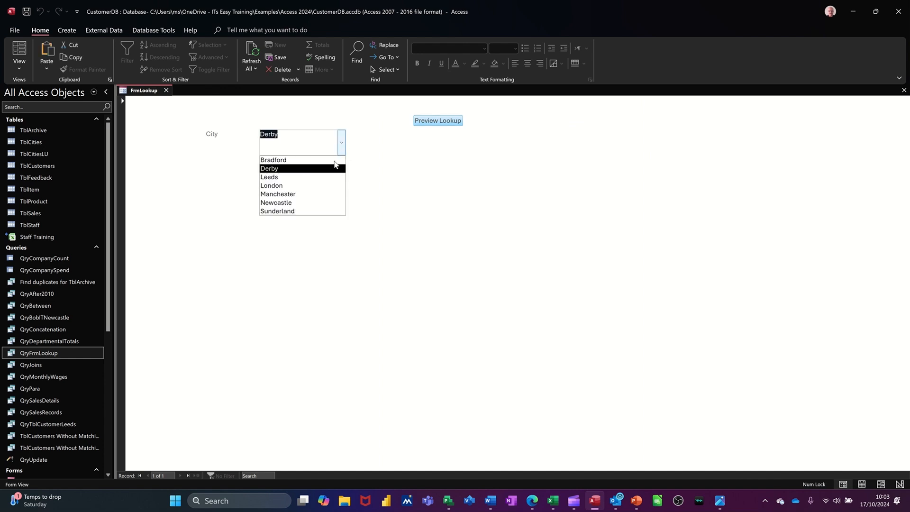
click(298, 162)
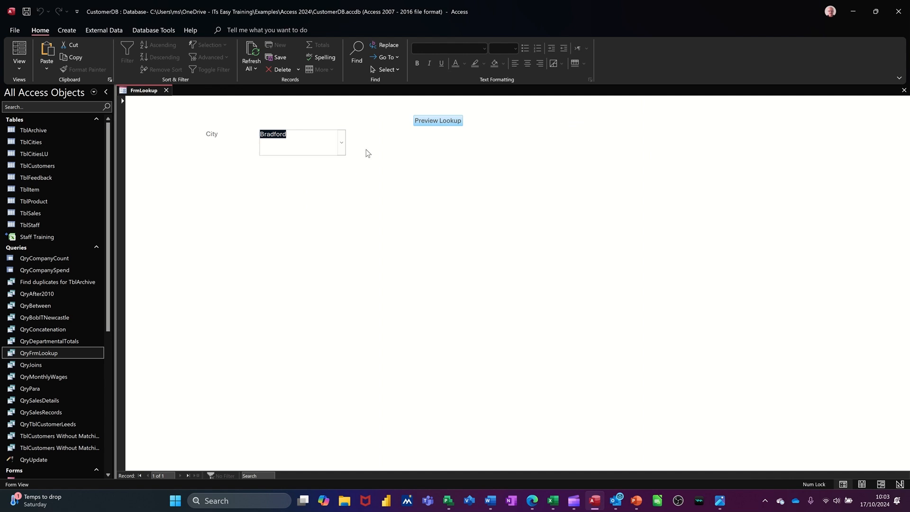
click(422, 122)
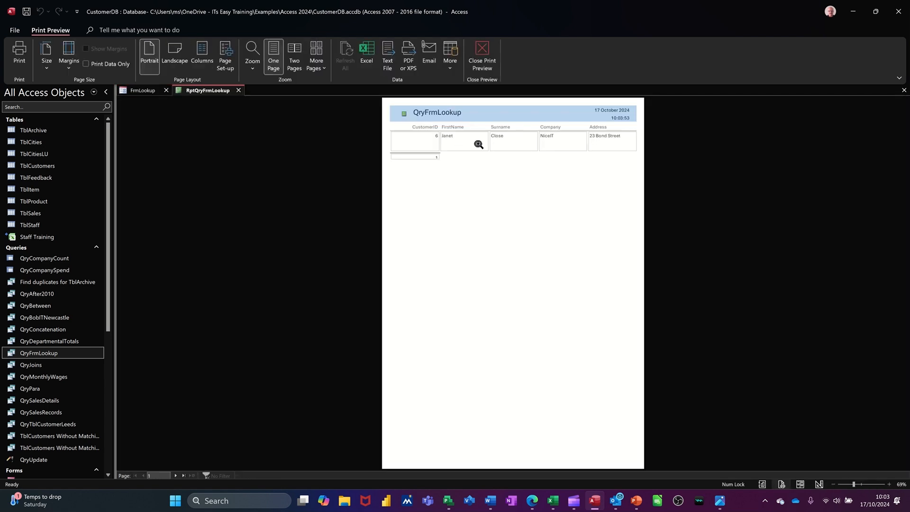
click(239, 91)
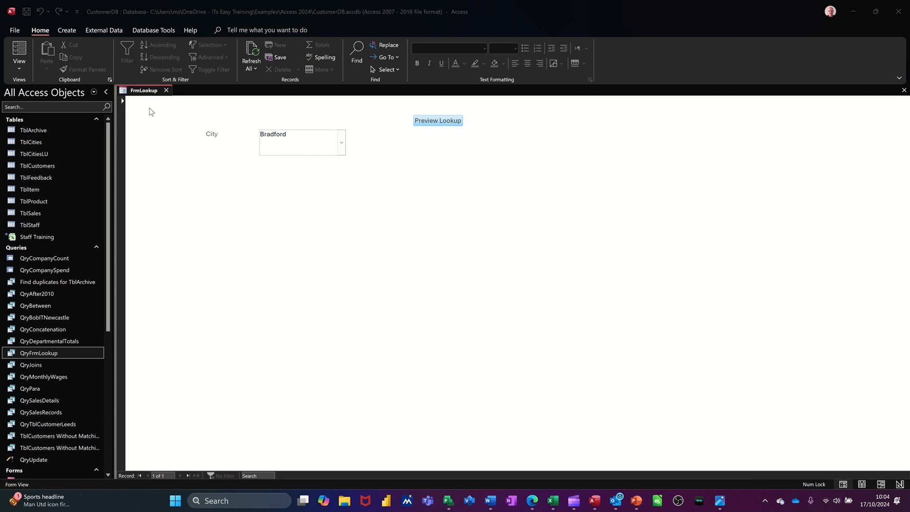
click(166, 90)
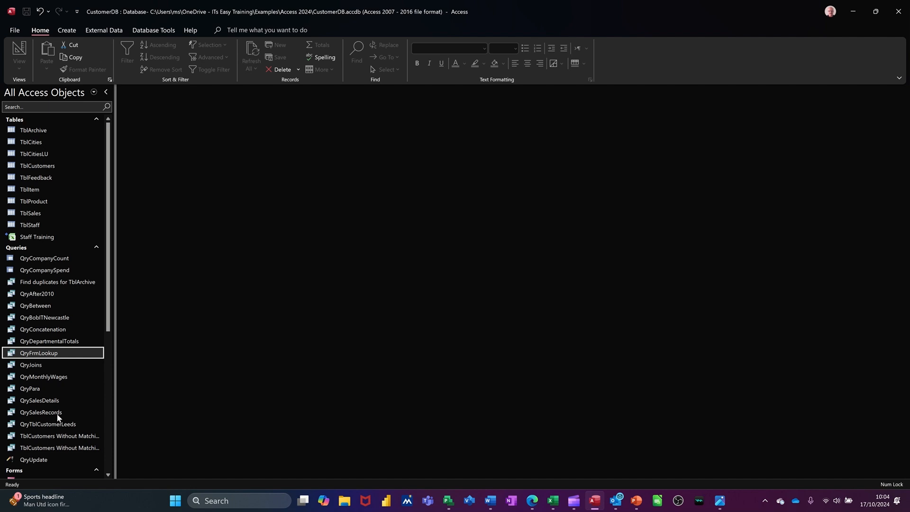
Open the QrySalesRecords query to examine its customer, product and sales value fields, and close it.
click(43, 415)
double_click(42, 414)
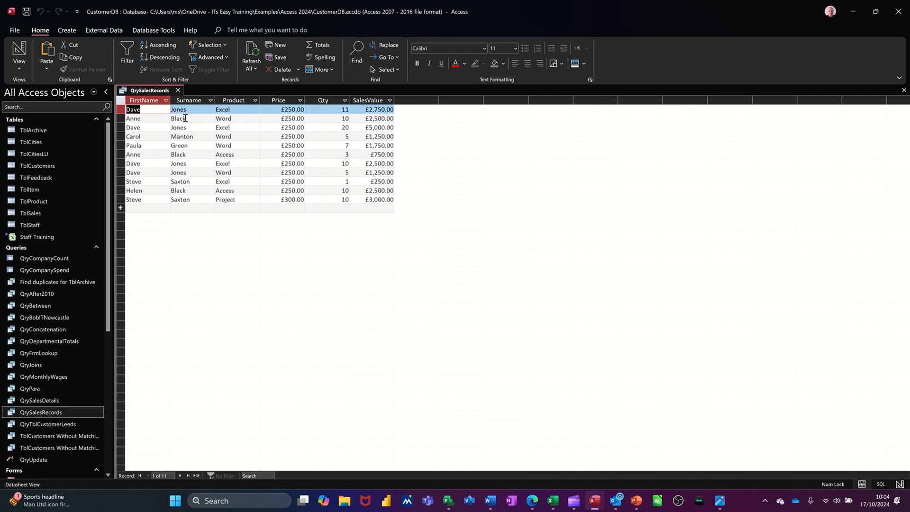
click(178, 91)
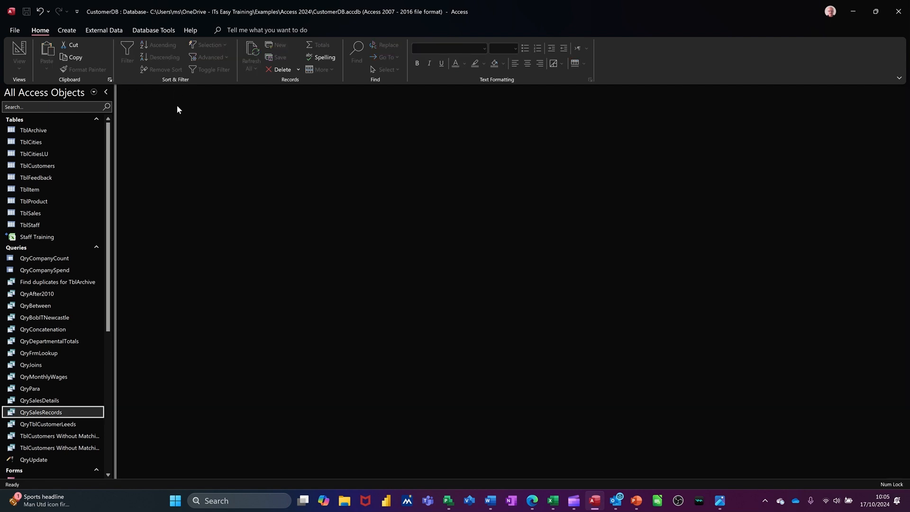
Create a new form in design view and enlarge its detail area to about 24.3 cm wide.
click(71, 31)
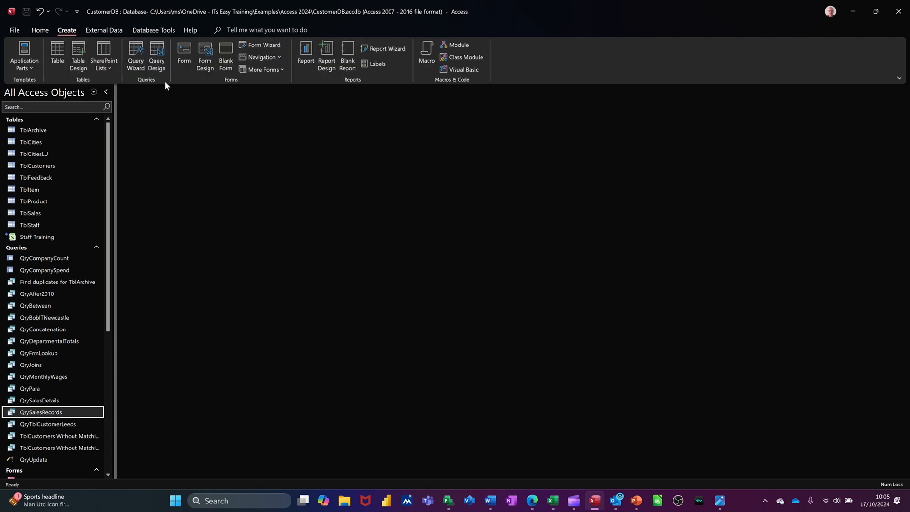
click(204, 61)
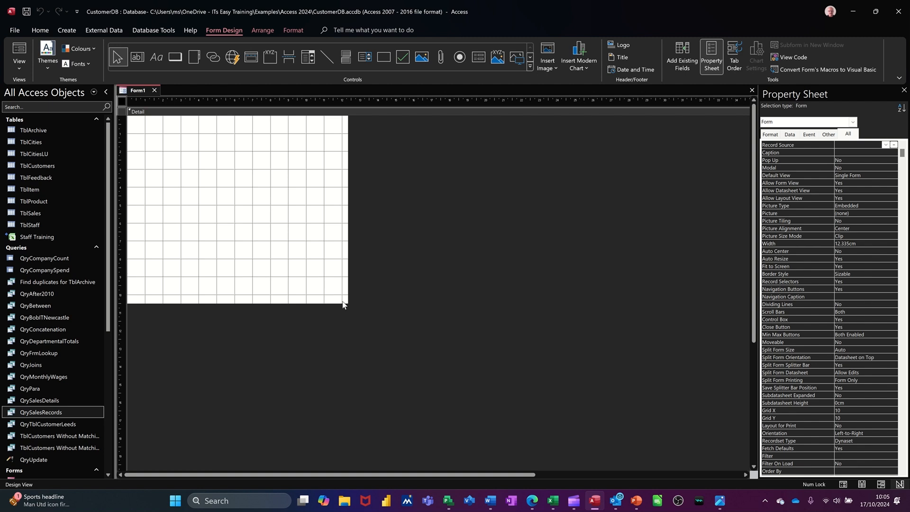
drag(348, 302, 560, 412)
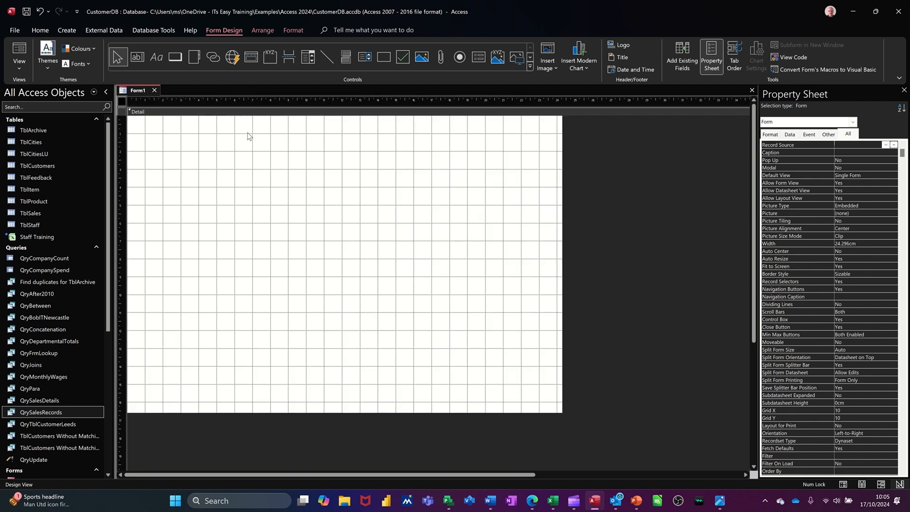
Draw a combo box about 6.7 cm wide and 1.4 cm high on the form, sourcing its values from the QrySalesRecords query.
click(304, 61)
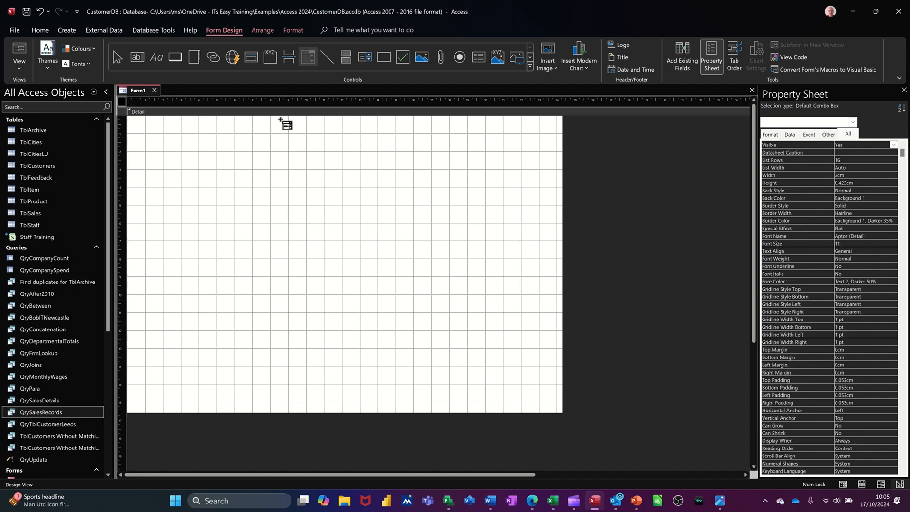
drag(259, 150, 380, 176)
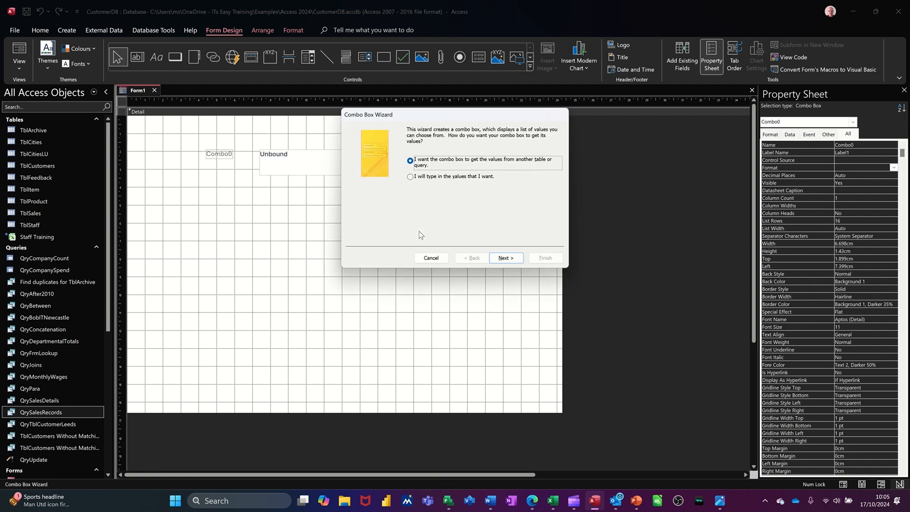
click(506, 258)
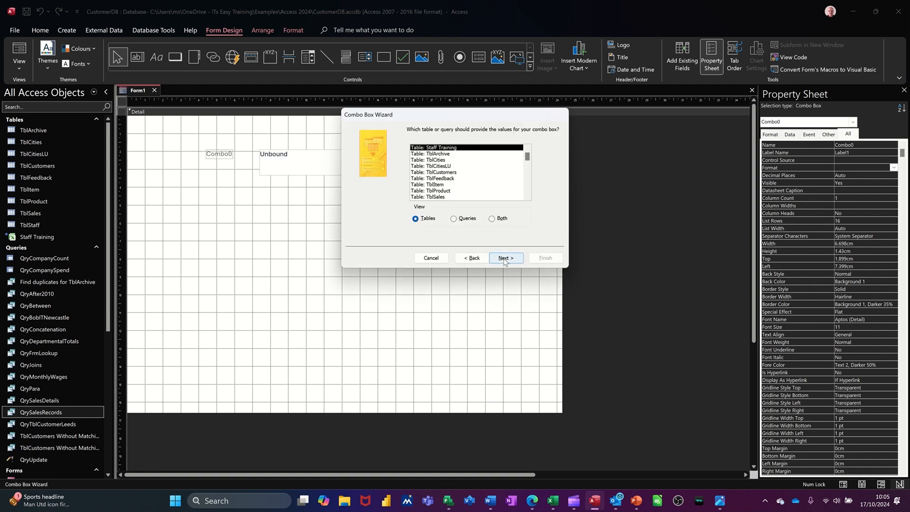
click(466, 219)
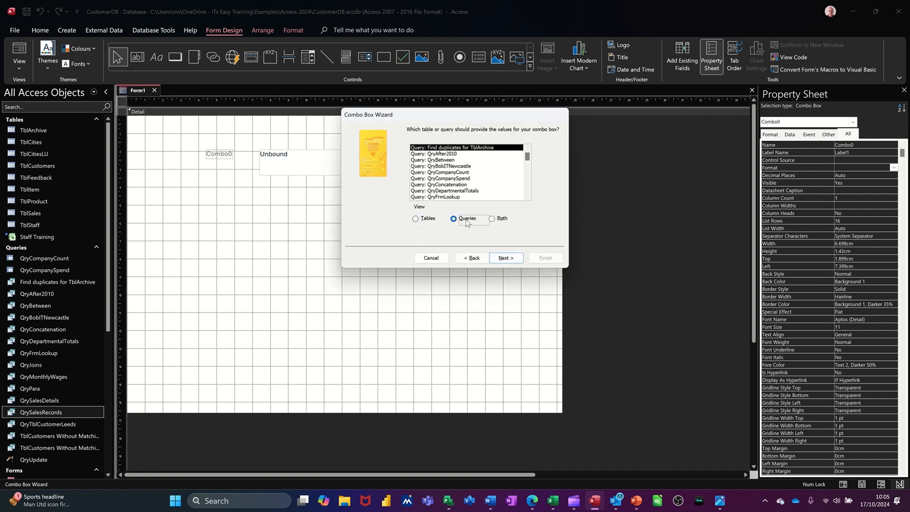
scroll(484, 188, down, 1)
scroll(483, 189, down, 2)
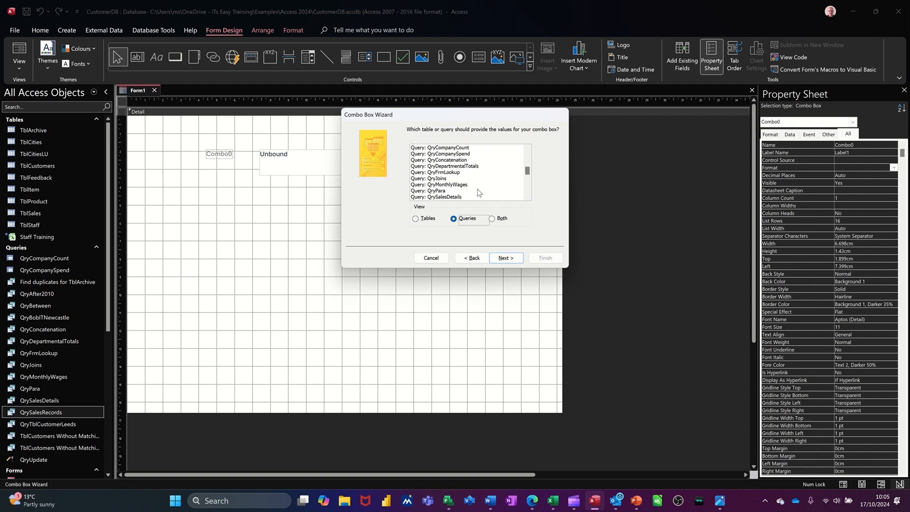
scroll(478, 193, down, 1)
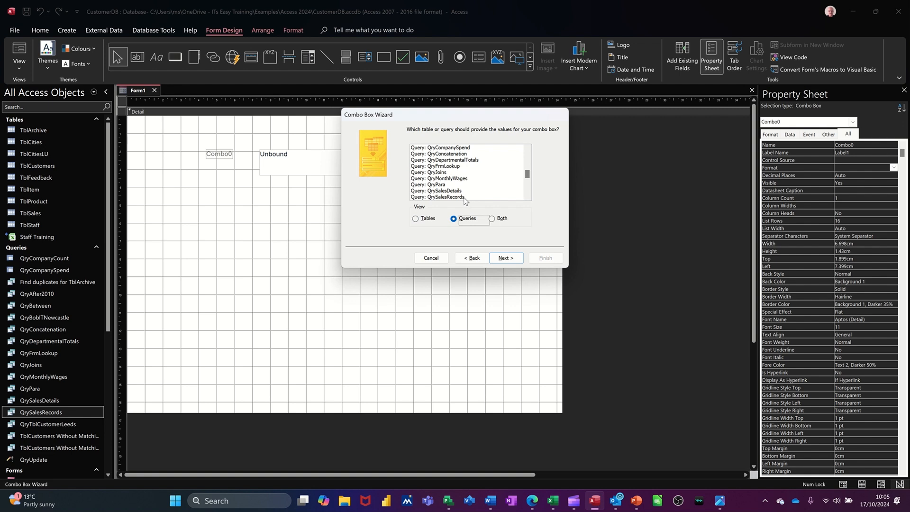
click(469, 196)
click(503, 258)
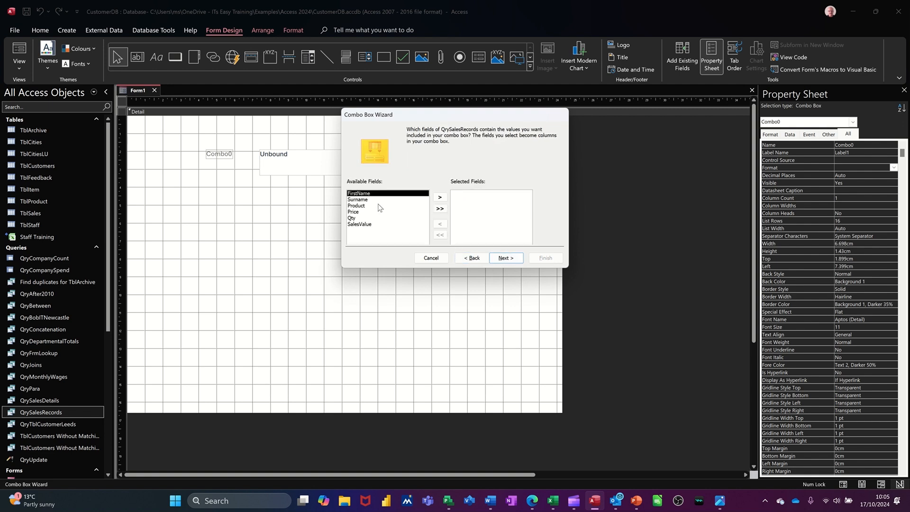
Include the Surname and FirstName fields in the combo box, use Surname as the stored value, and finish the wizard with its default settings.
click(375, 202)
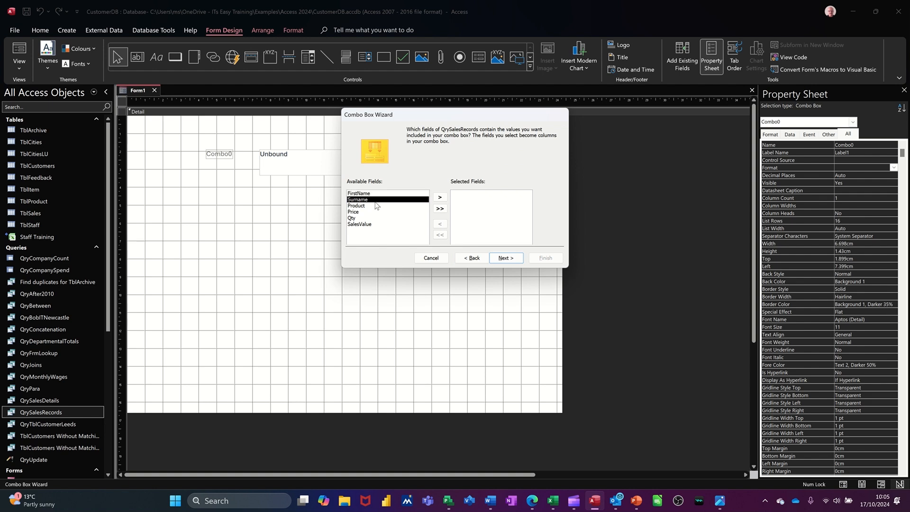
click(440, 198)
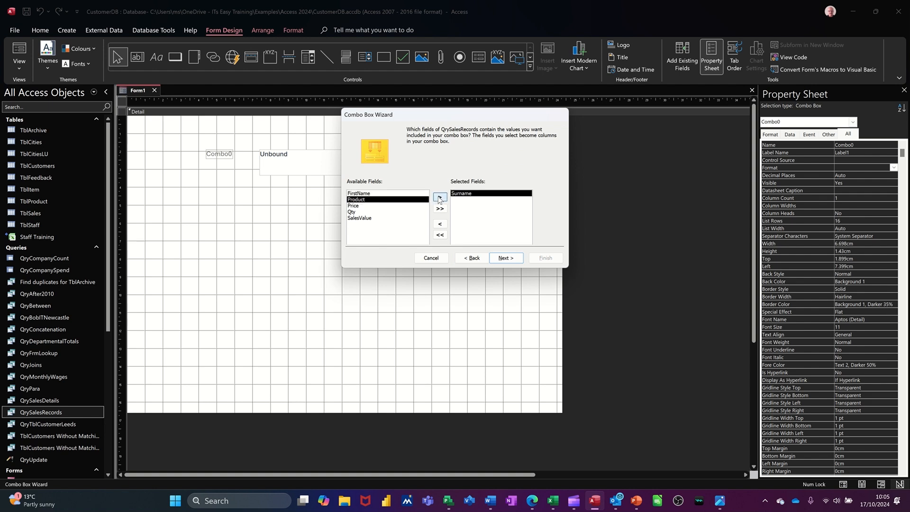
click(383, 193)
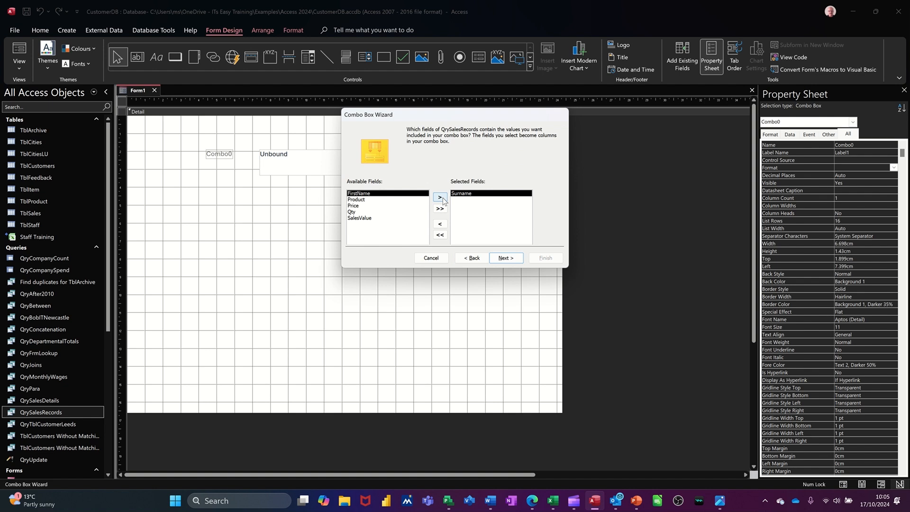
click(440, 197)
click(504, 258)
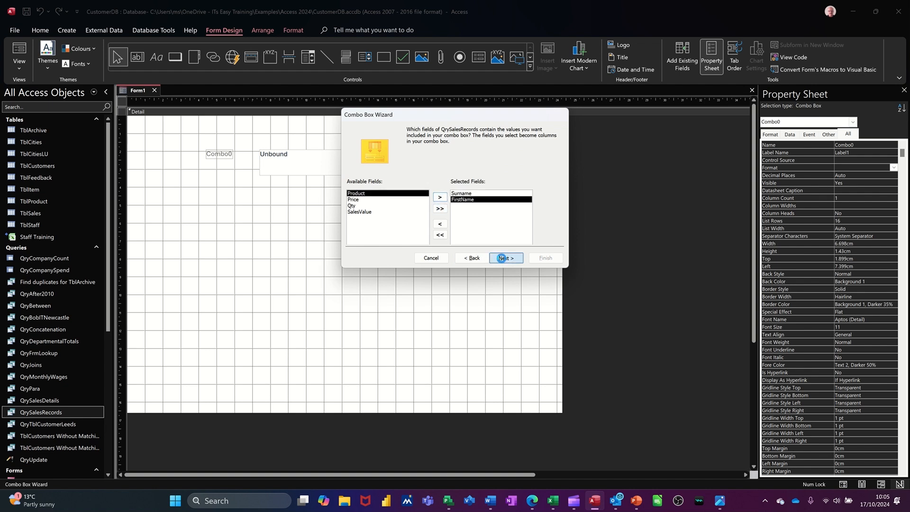
click(502, 258)
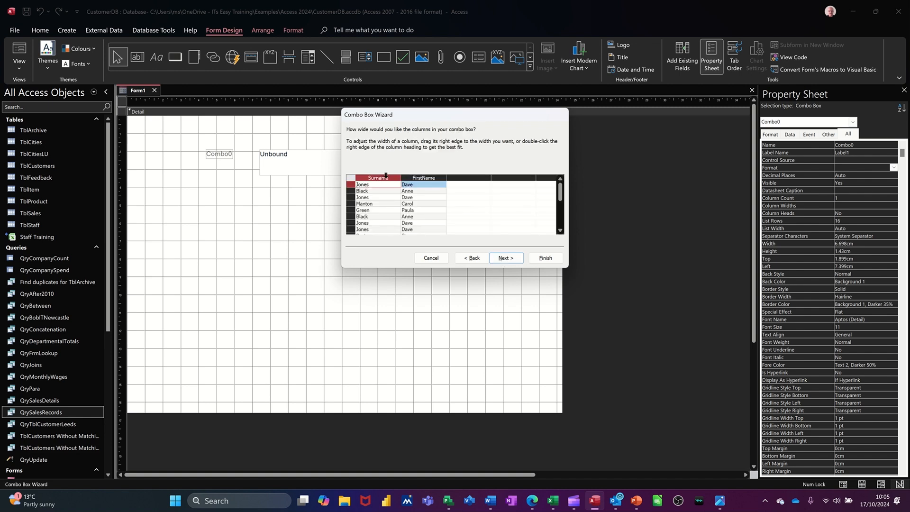
click(503, 259)
click(505, 258)
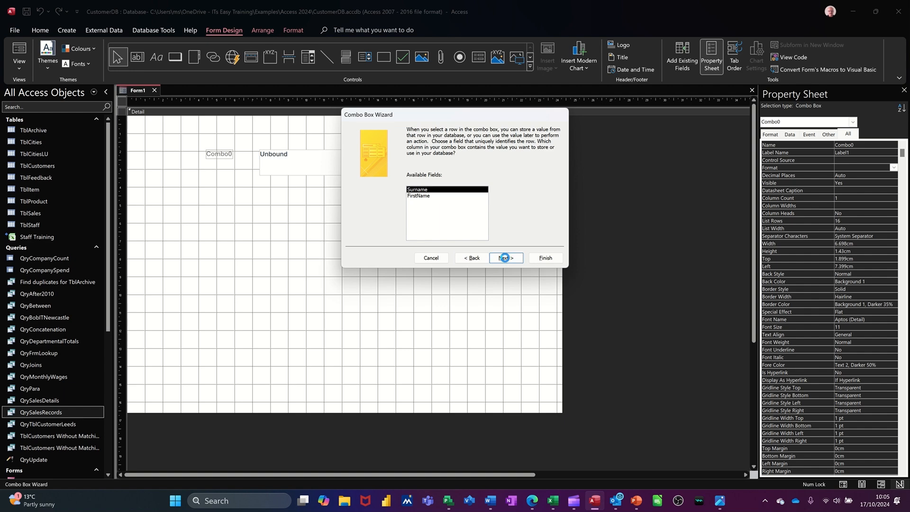
click(539, 261)
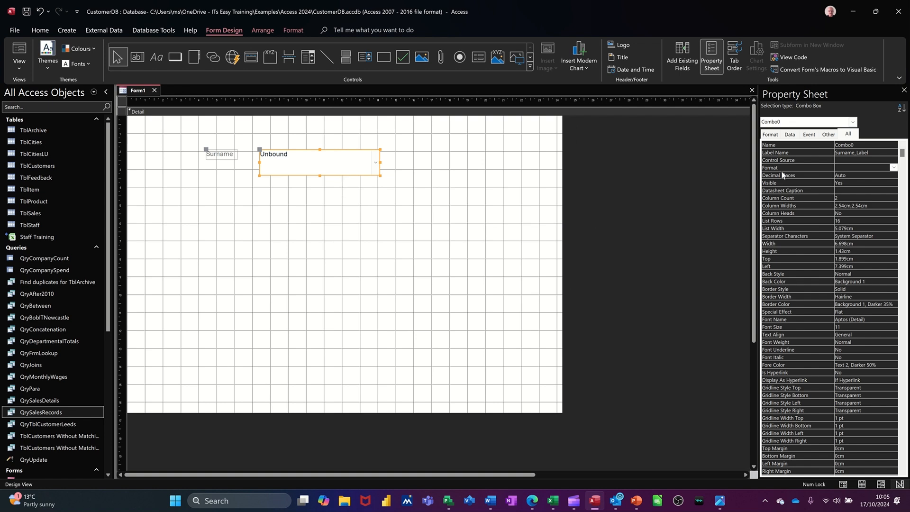
Name the new surname combo box ss.
click(819, 145)
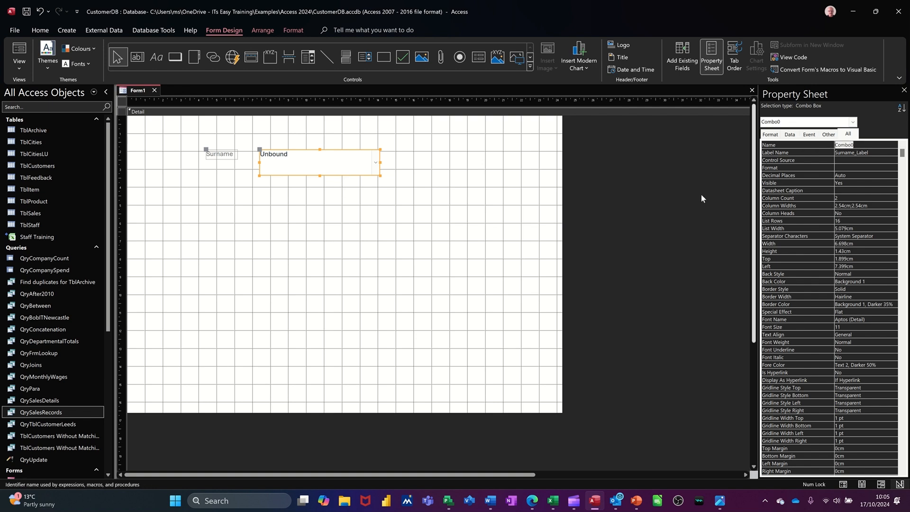
text(s)
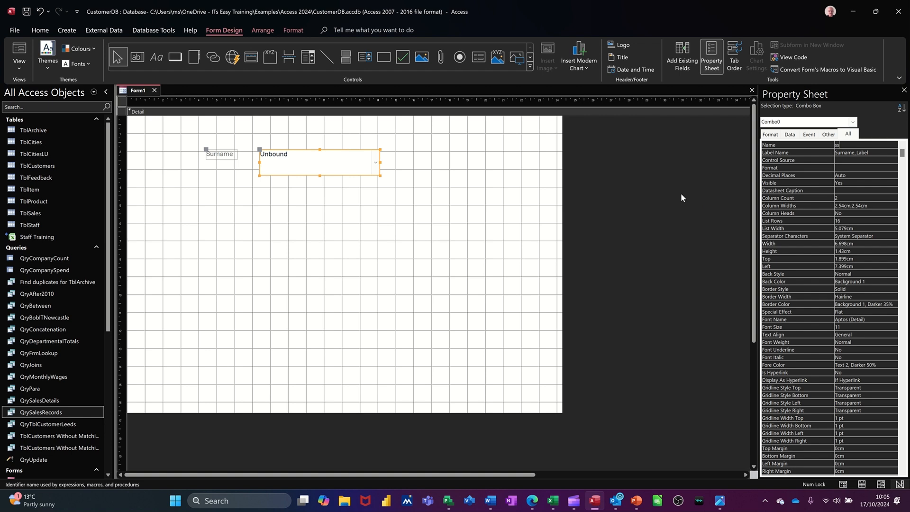
text(s)
click(857, 160)
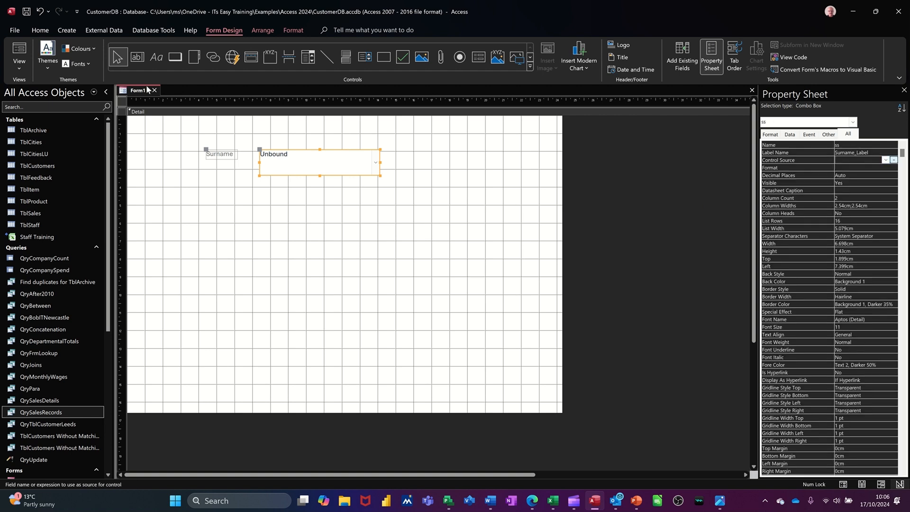
Save the form as FrmLookupSalesRecords.
click(27, 12)
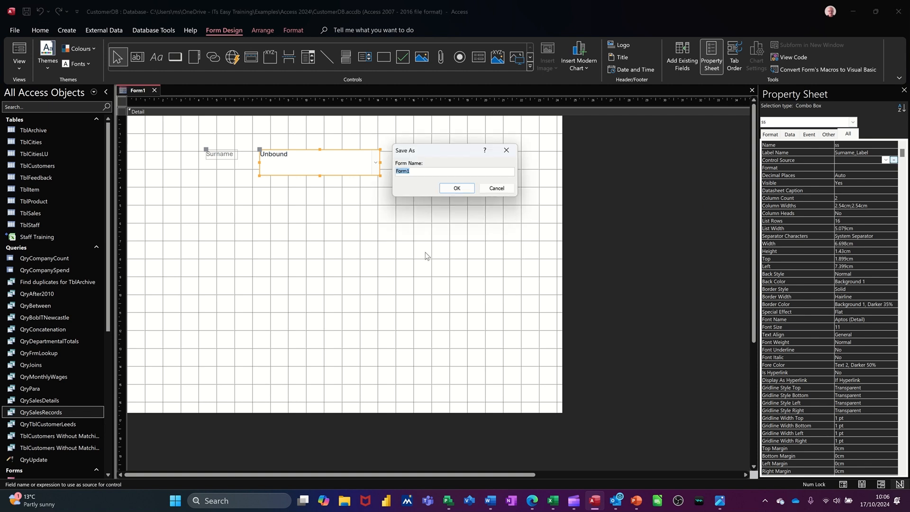
text(FrmLookupSalesRecords)
click(446, 192)
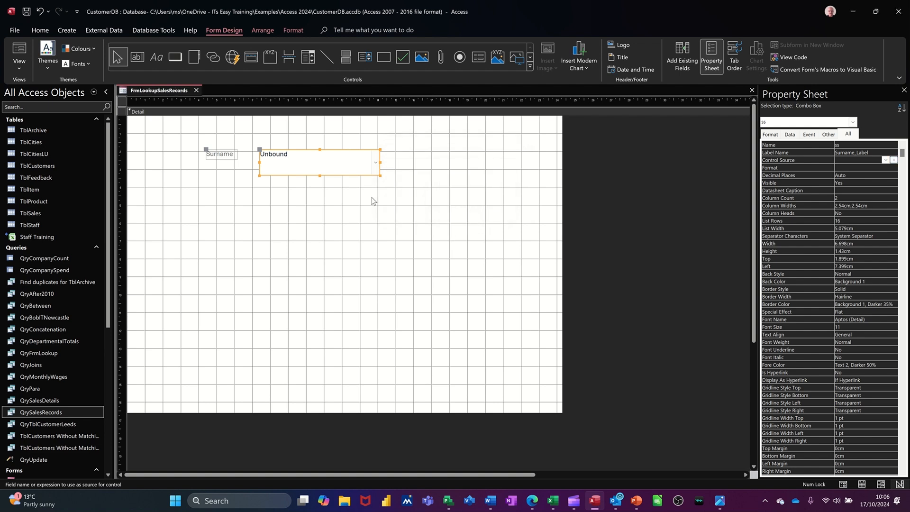
Show FrmLookupSalesRecords in form view and choose the second customer listed in the Surname combo box.
click(19, 56)
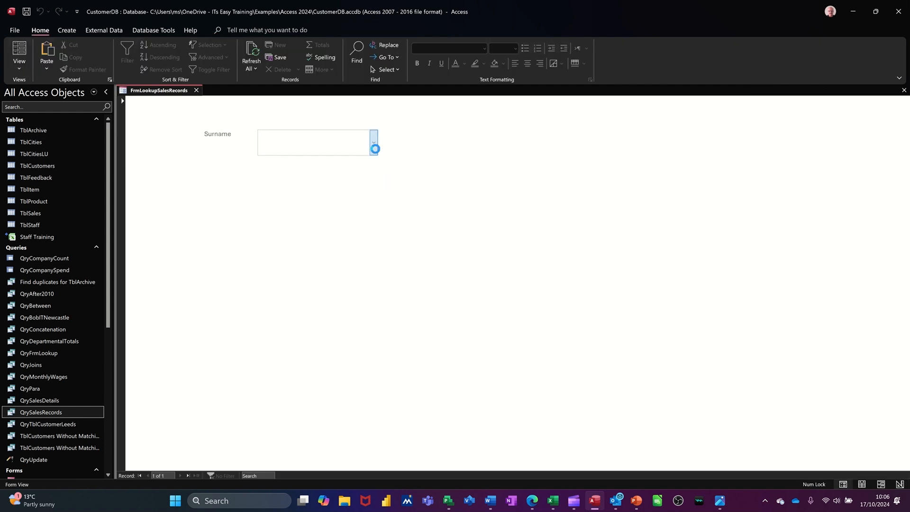
click(375, 149)
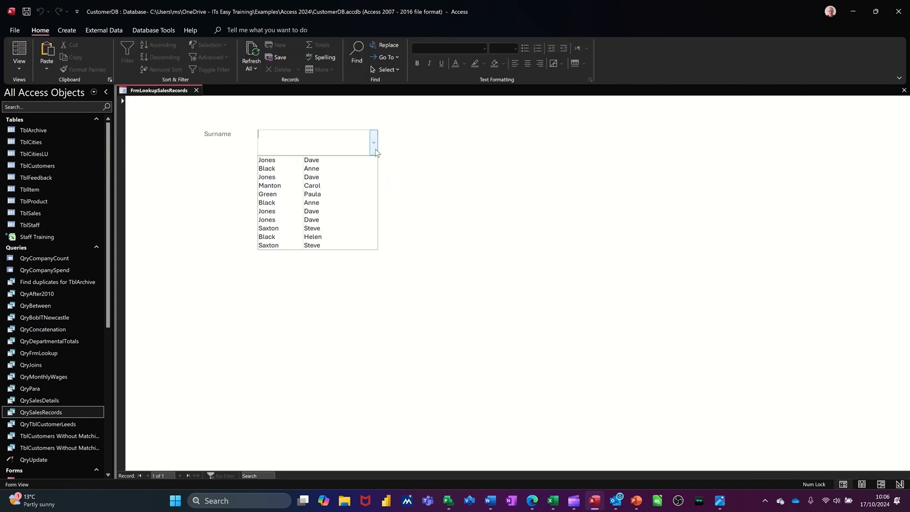
click(280, 170)
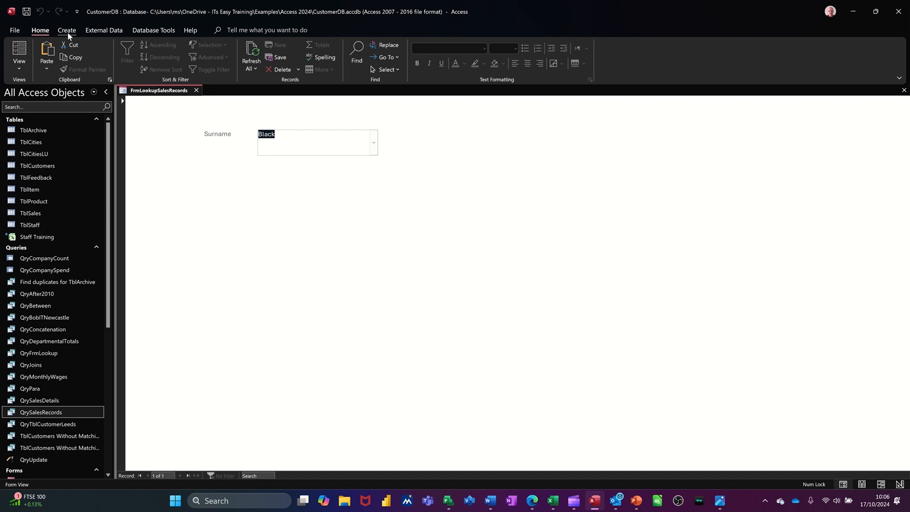
Open the QrySalesRecords query in design view and start the Expression Builder for the Surname field's criteria.
right_click(52, 414)
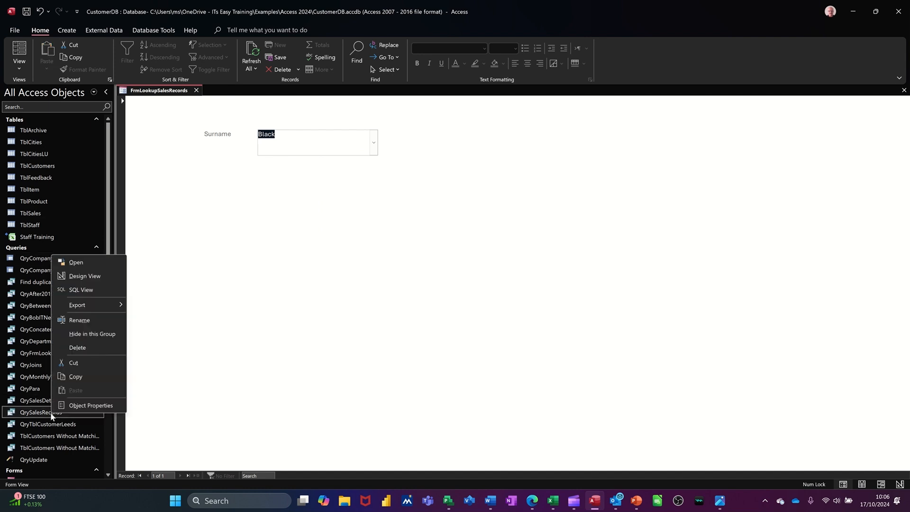
click(80, 276)
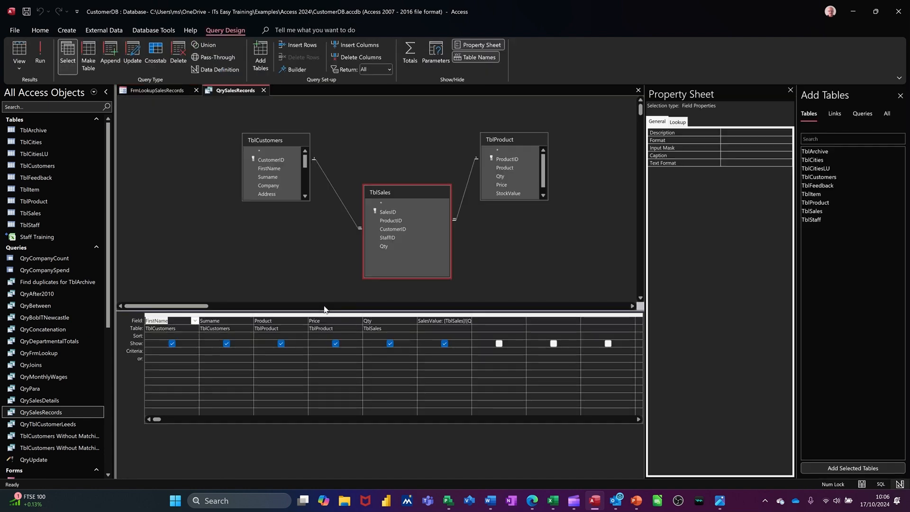
click(243, 355)
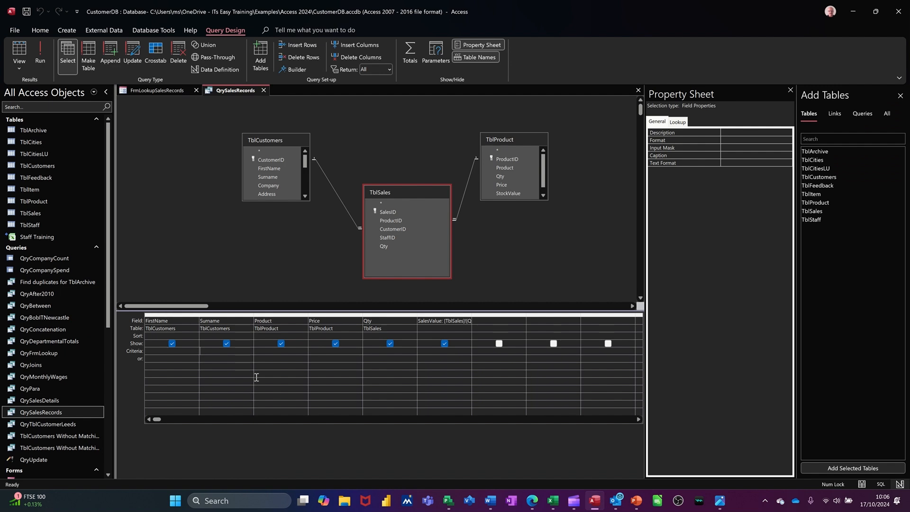
click(293, 71)
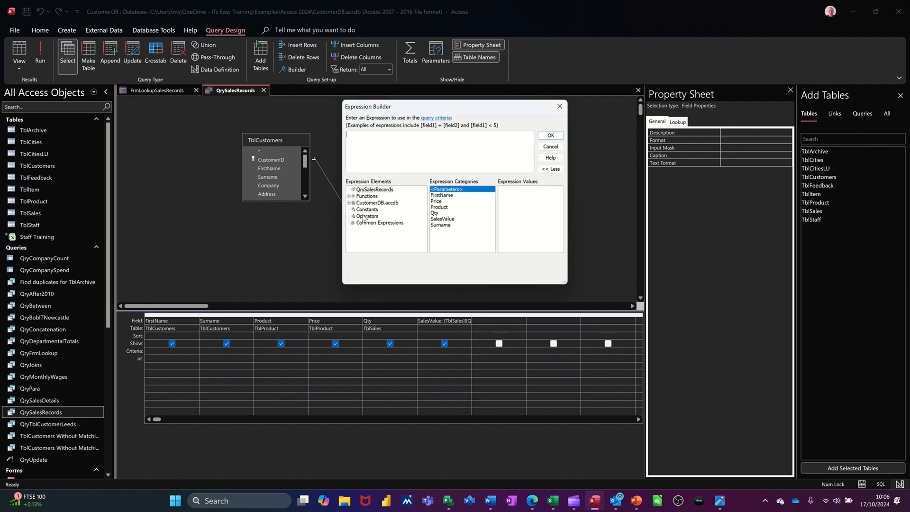
Build the Surname criterion Forms![FrmLookupSalesRecords]![ss] from the form's ss combo box and accept it.
click(349, 203)
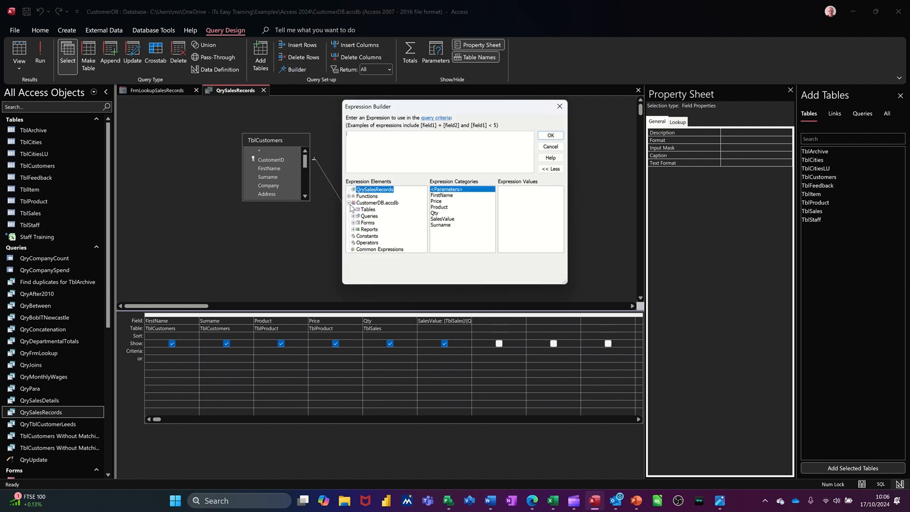
click(353, 223)
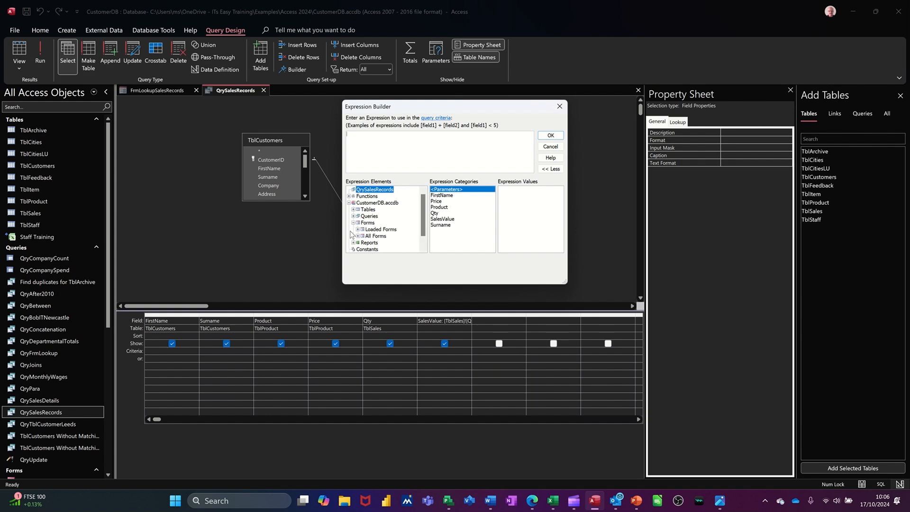
click(358, 236)
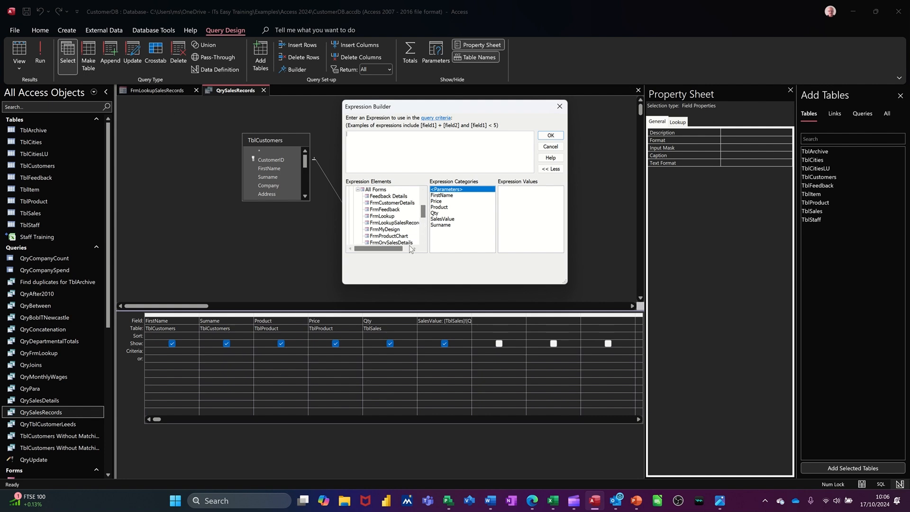
scroll(398, 218, down, 2)
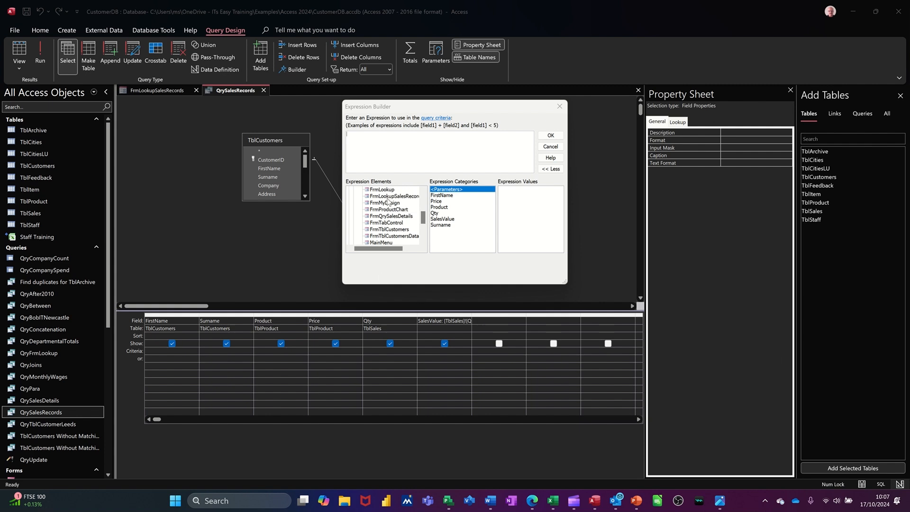
click(393, 197)
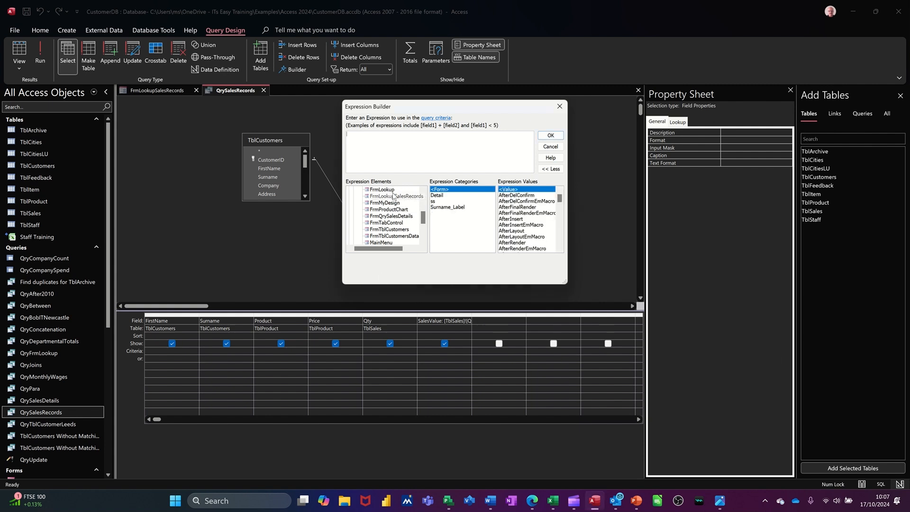
click(434, 196)
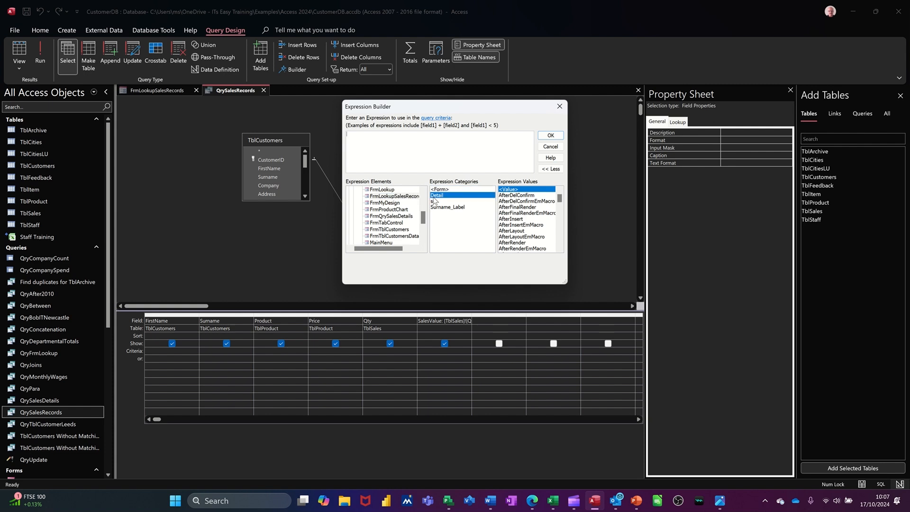
click(435, 202)
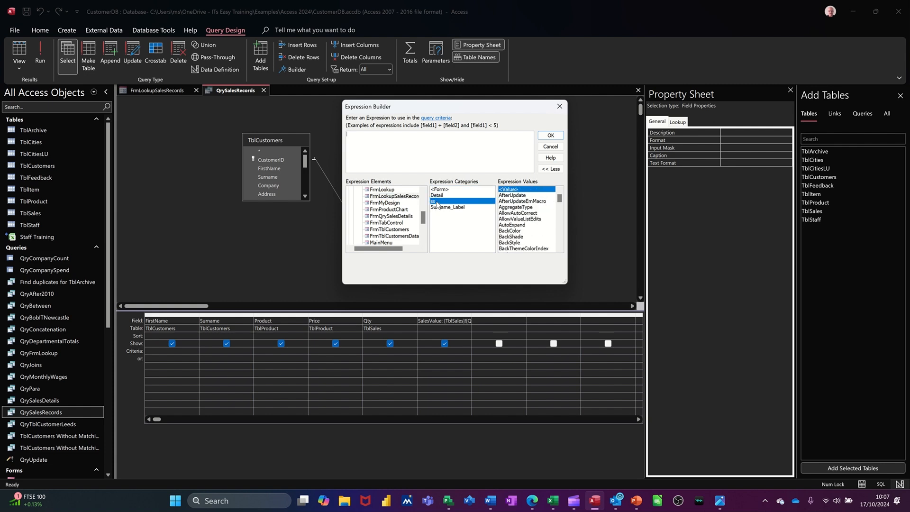
double_click(437, 203)
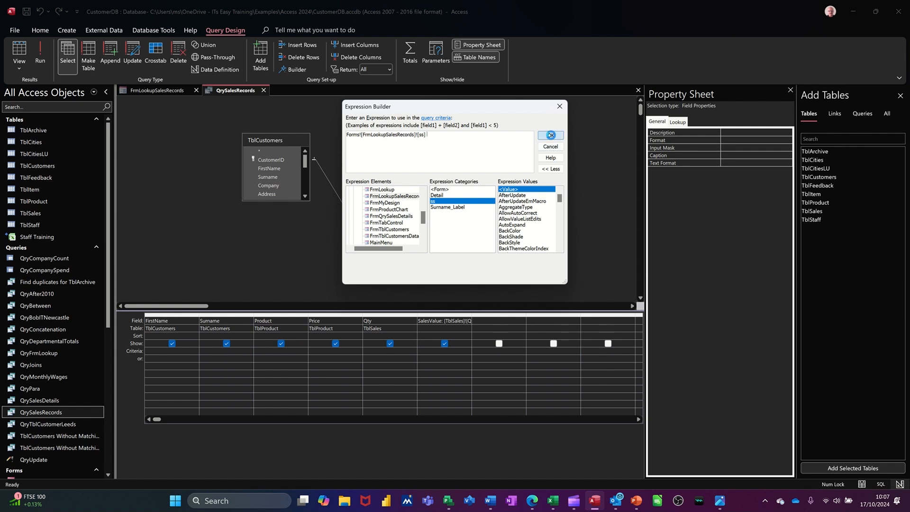
click(550, 136)
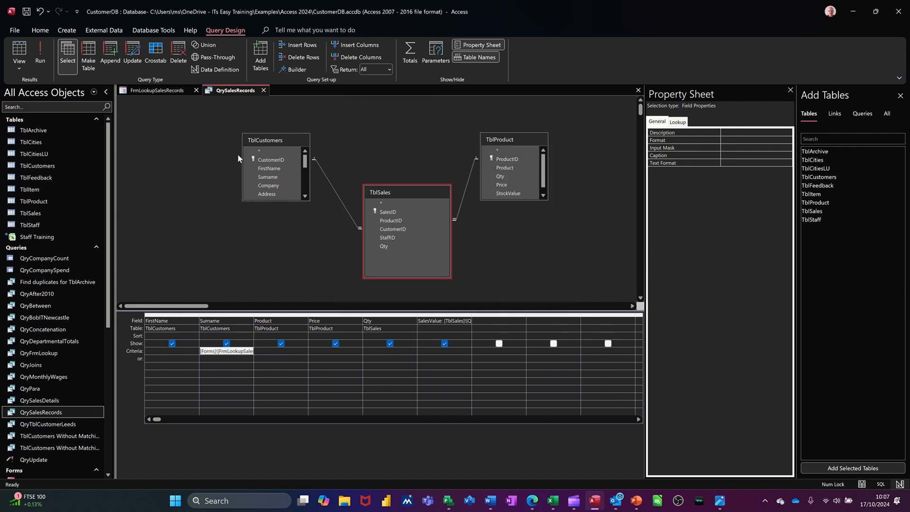
Run QrySalesRecords to view the sales records for the surname currently chosen in FrmLookupSalesRecords.
click(42, 55)
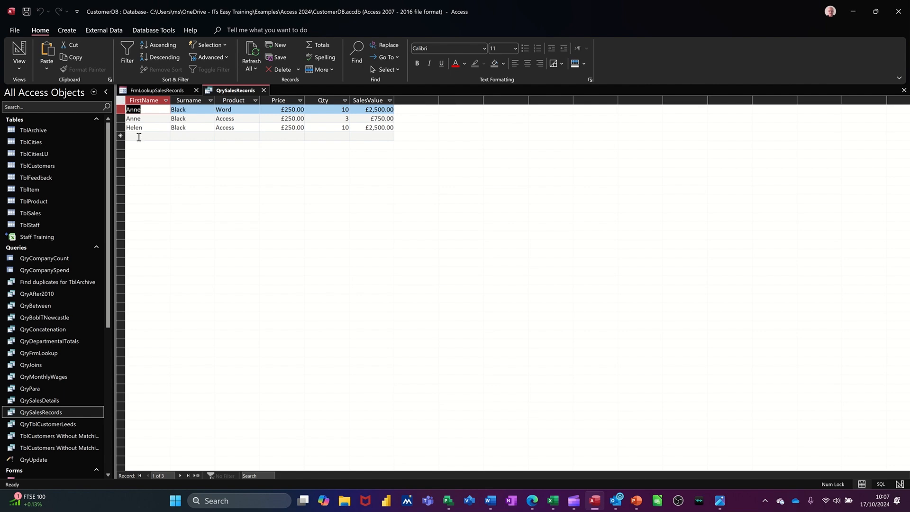
Choose the third customer listed in FrmLookupSalesRecords' Surname combo box and rerun QrySalesRecords from its design.
click(164, 91)
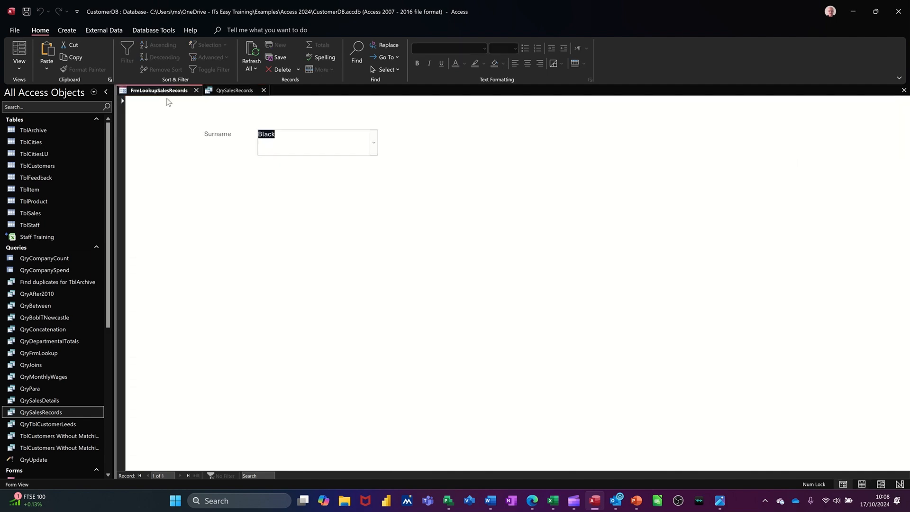
click(372, 148)
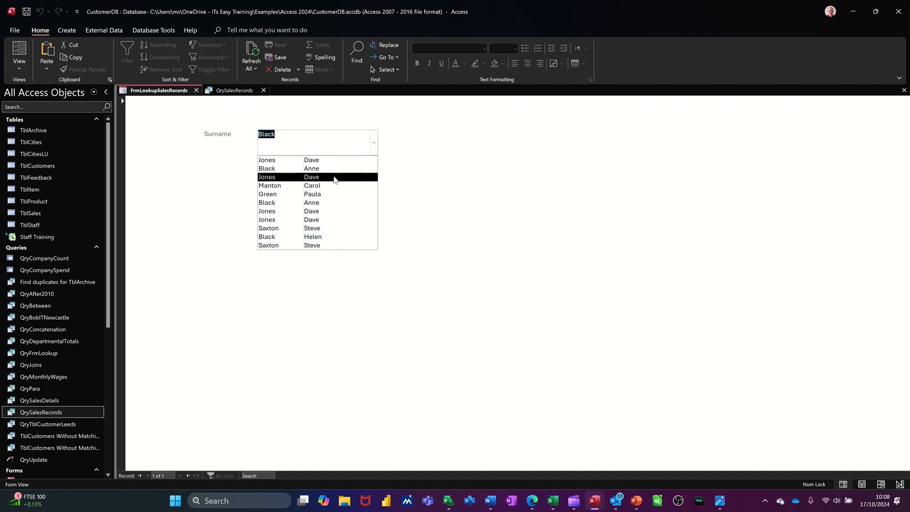
click(335, 177)
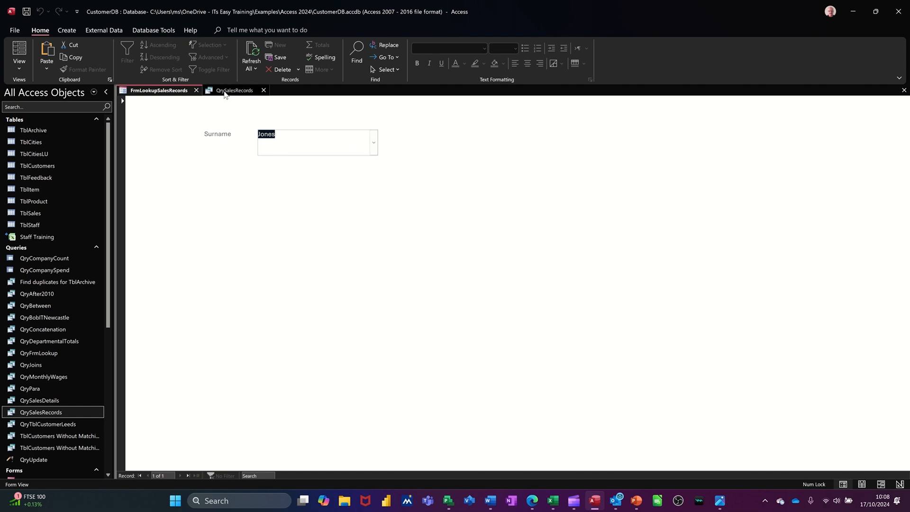
click(222, 90)
click(23, 47)
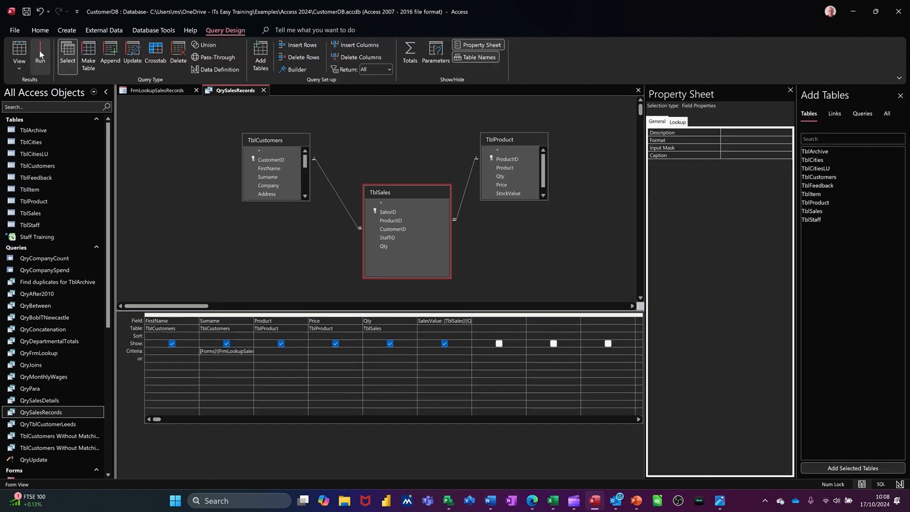
click(40, 53)
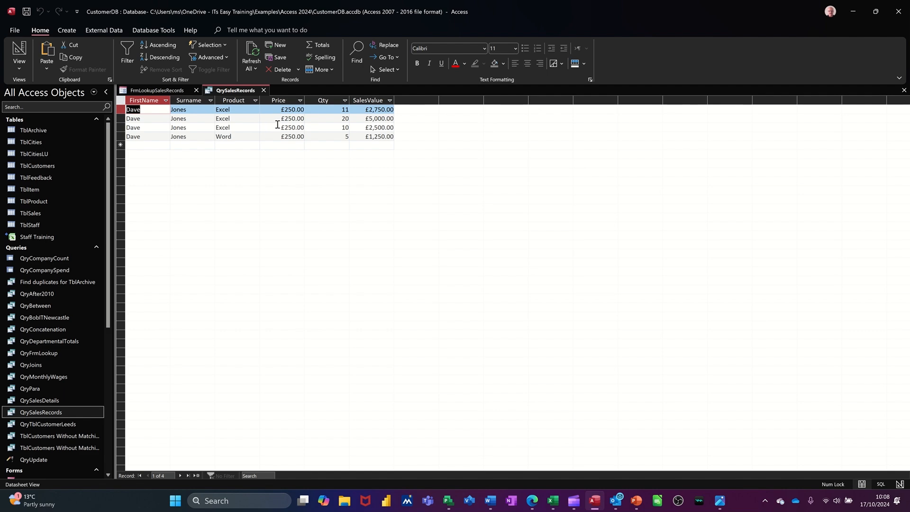
click(152, 92)
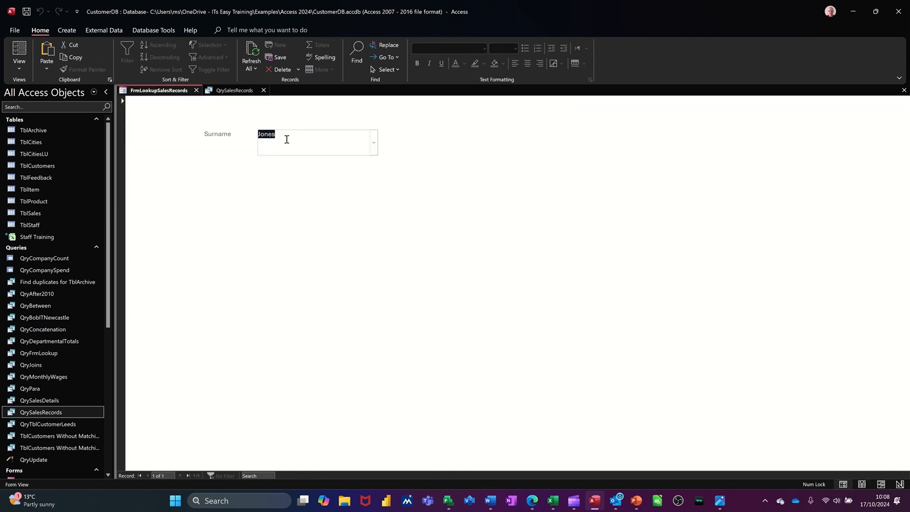
click(233, 90)
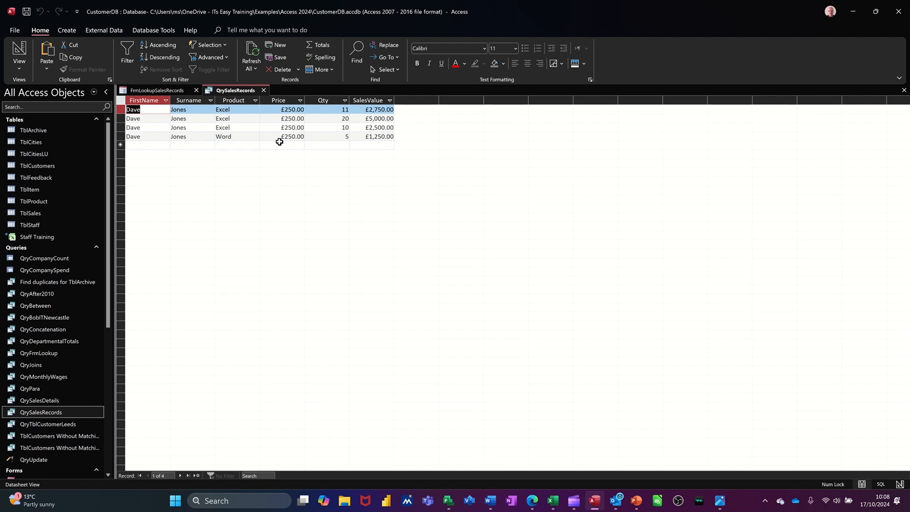
text(Q)
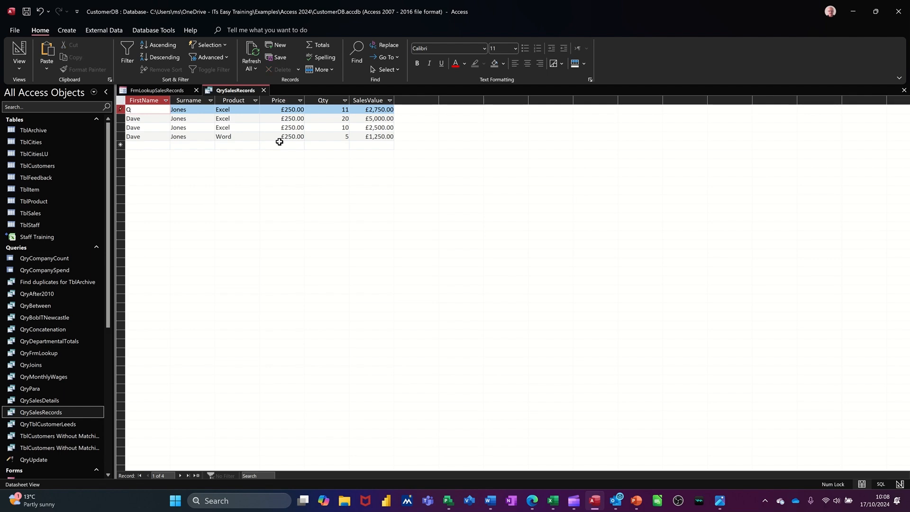